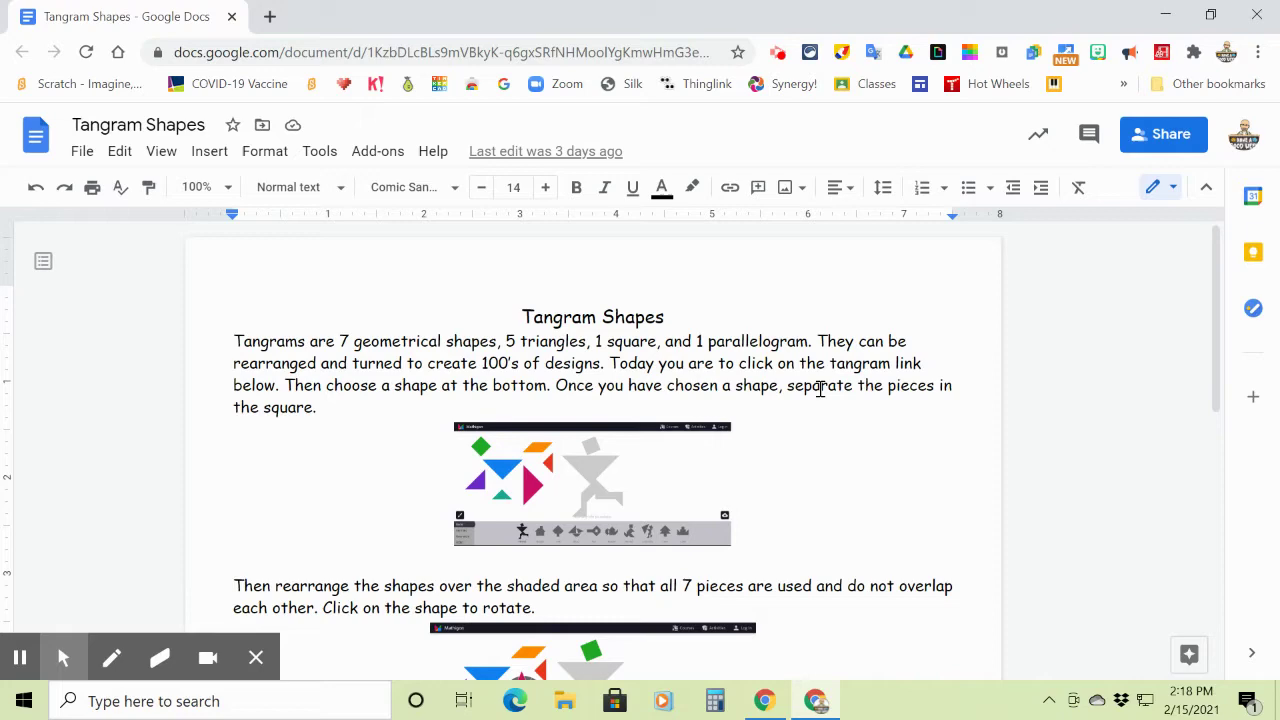
# Open the mathigon.org/tangram link in a new tab
pyautogui.scroll(-2, 864, 410)
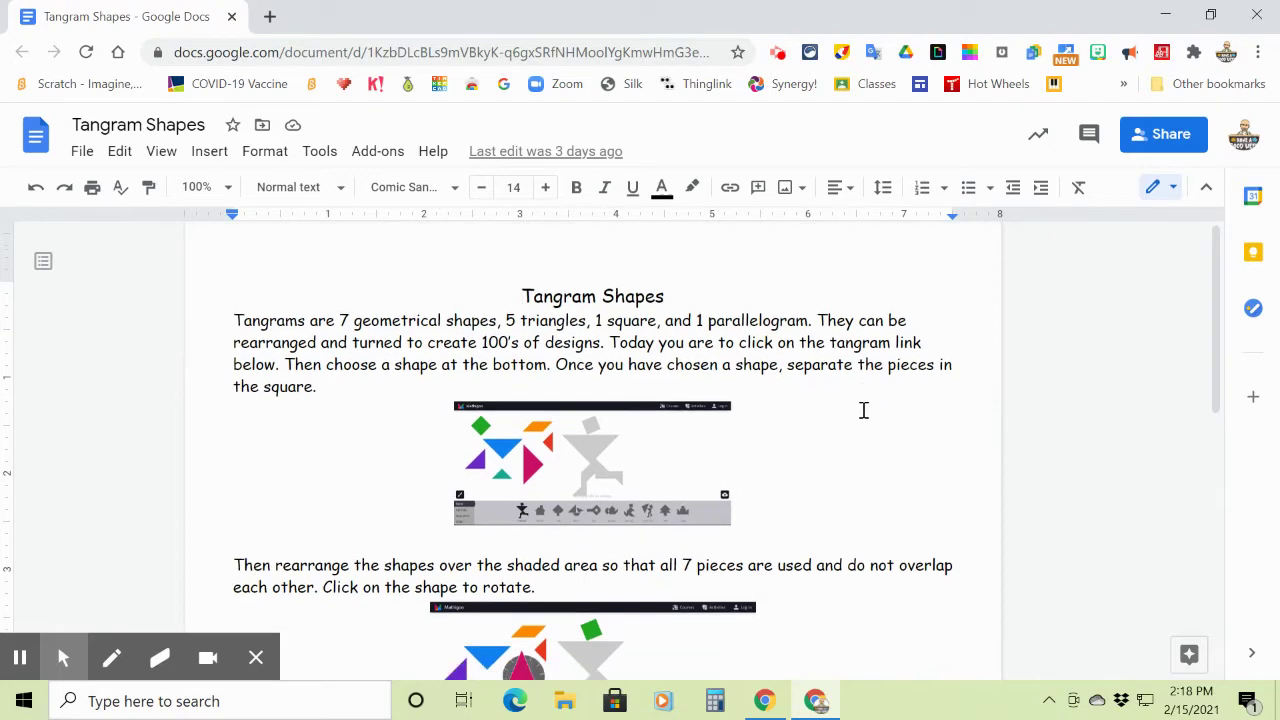
pyautogui.scroll(1, 864, 410)
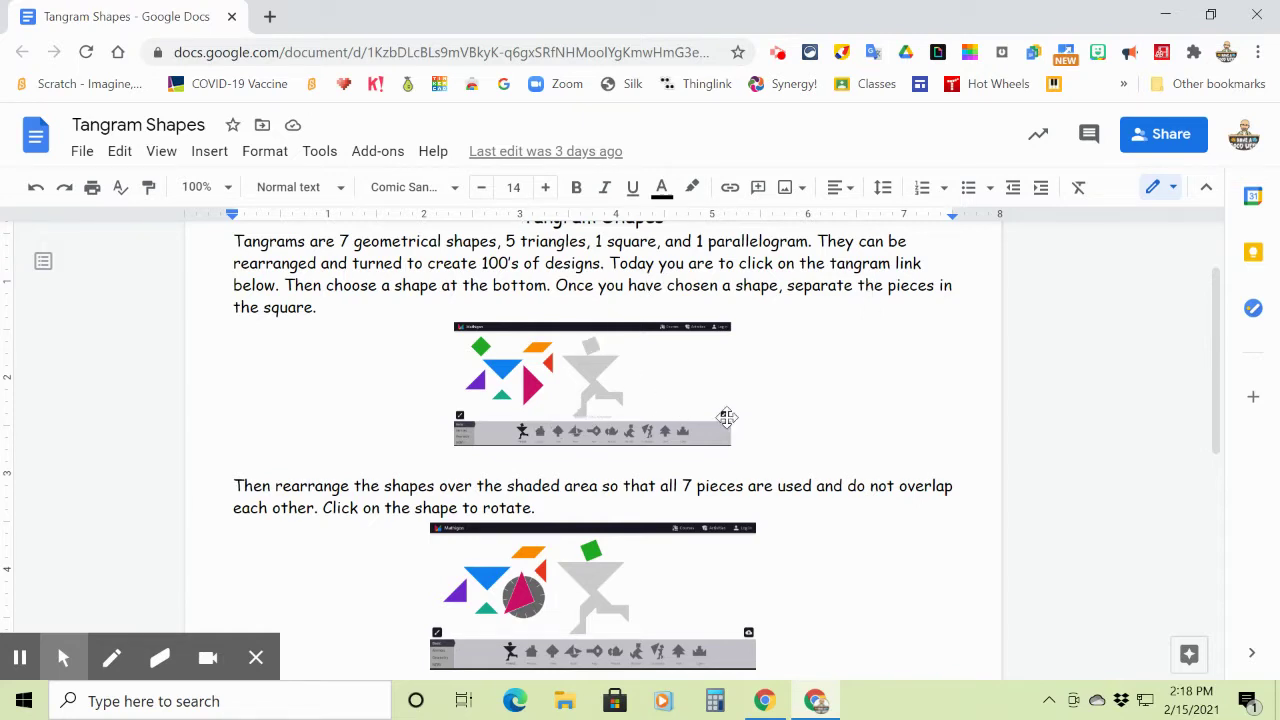
pyautogui.scroll(-1, 778, 441)
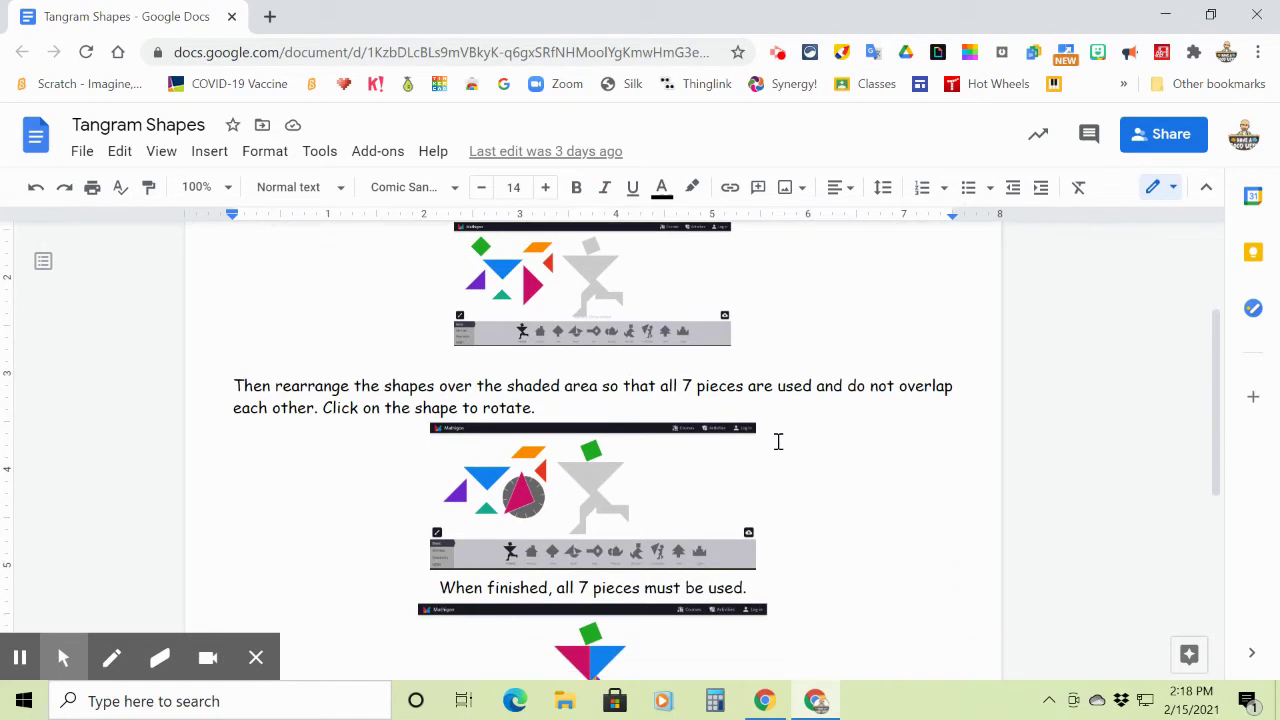
pyautogui.scroll(-2, 778, 441)
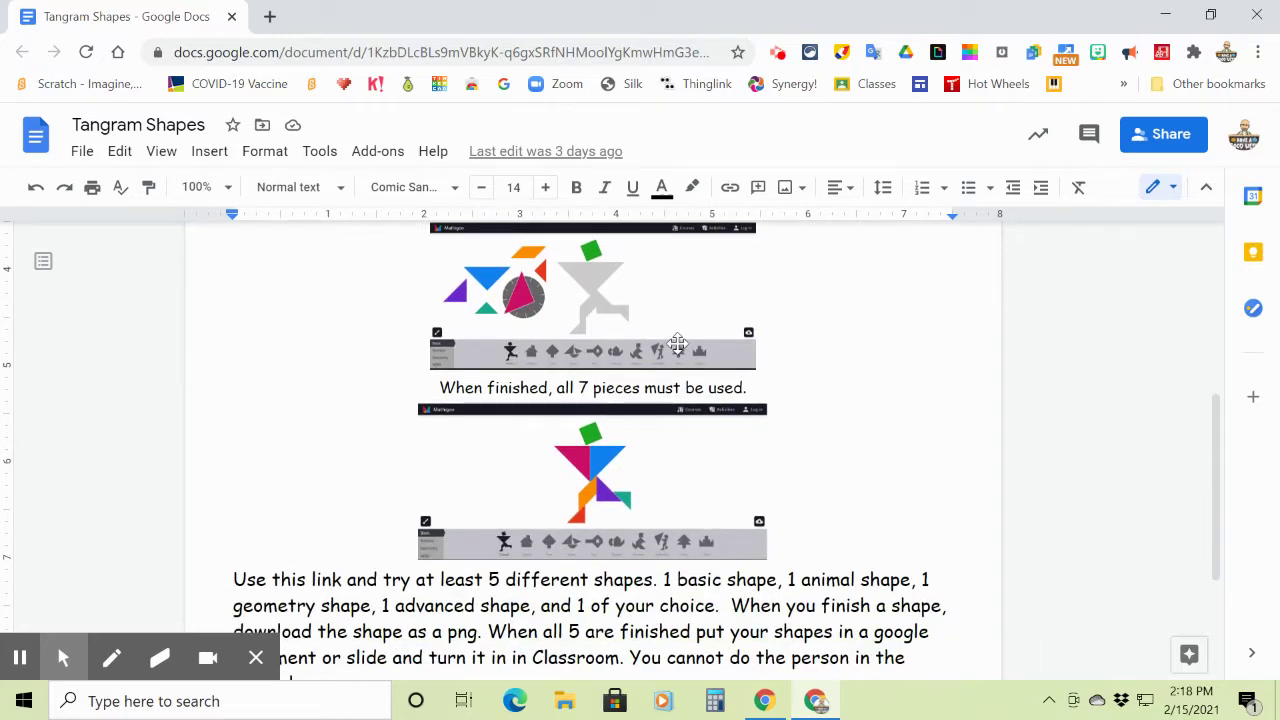
pyautogui.scroll(-2, 530, 466)
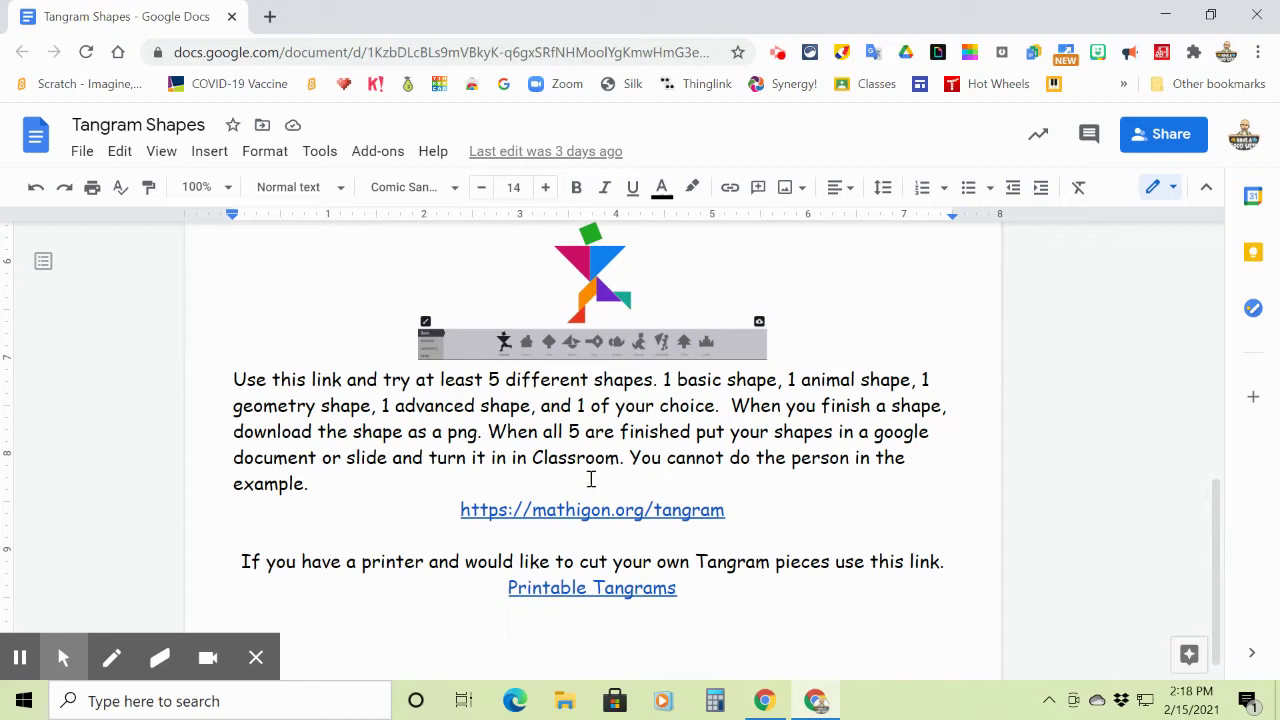
pyautogui.click(588, 511)
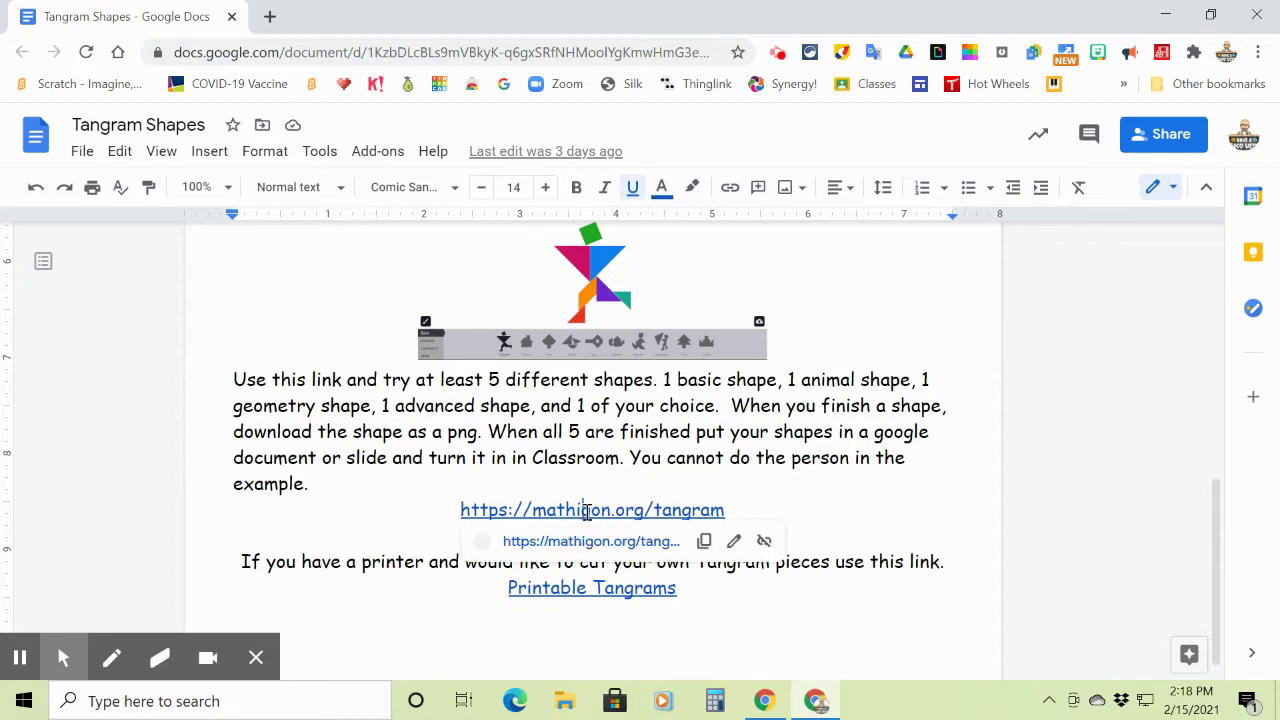
pyautogui.click(588, 545)
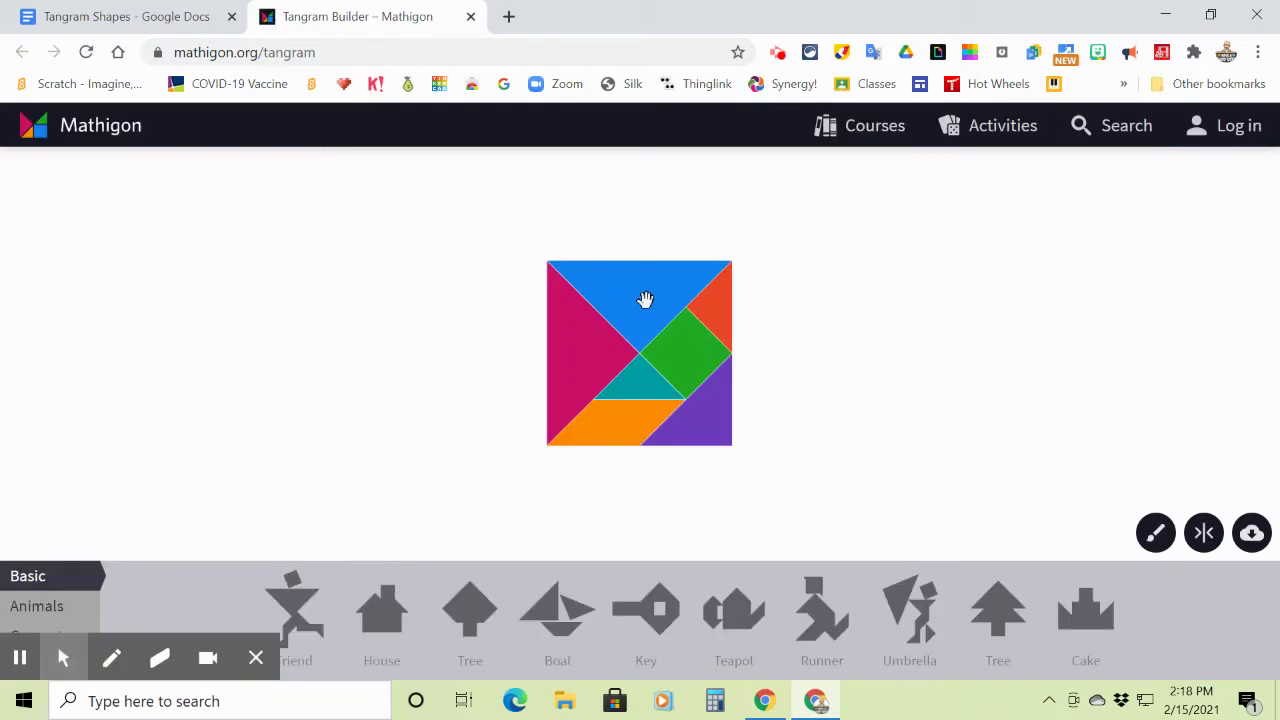
# Drag all seven tangram pieces out of the square and scatter them across the canvas
pyautogui.moveTo(645, 300); pyautogui.dragTo(331, 280)
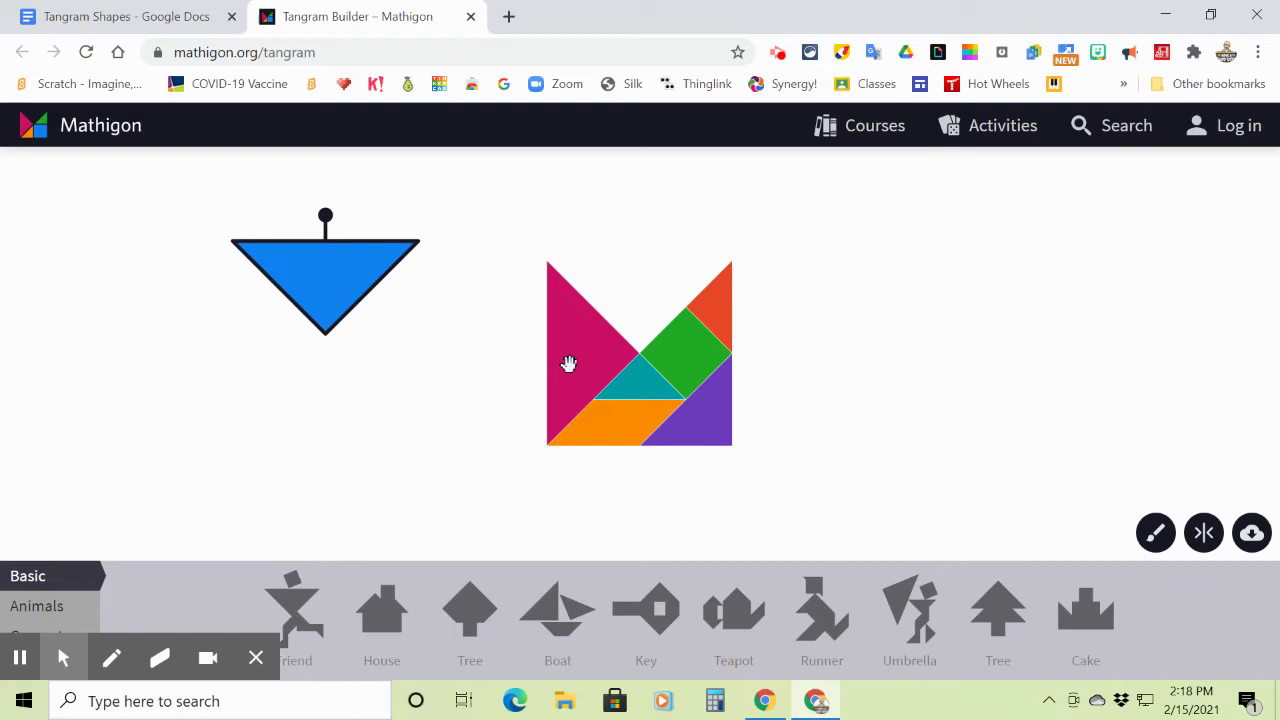
pyautogui.moveTo(569, 363); pyautogui.dragTo(294, 423)
pyautogui.moveTo(637, 423); pyautogui.dragTo(393, 467)
pyautogui.moveTo(636, 380); pyautogui.dragTo(494, 257)
pyautogui.moveTo(654, 349); pyautogui.dragTo(410, 347)
pyautogui.moveTo(672, 423); pyautogui.dragTo(1092, 430)
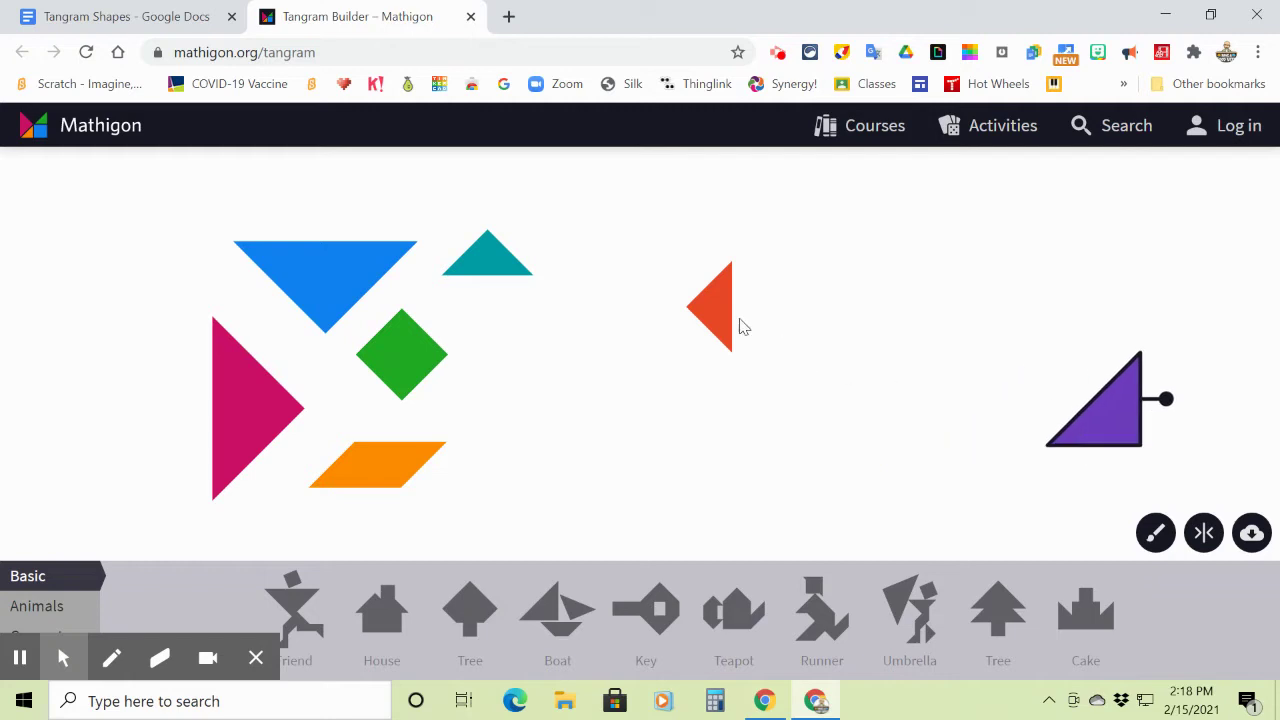
pyautogui.moveTo(741, 326); pyautogui.dragTo(1031, 279)
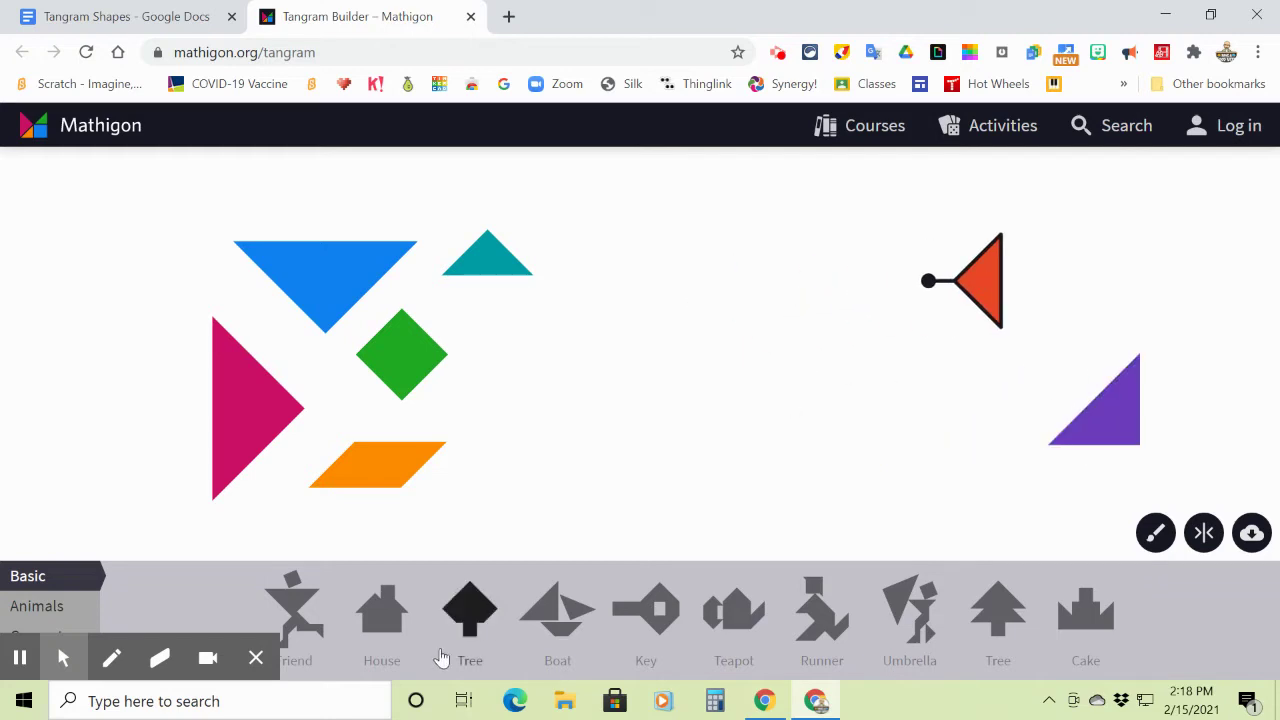
# Load the Friend outline and tilt the green square into its head slot
pyautogui.click(293, 601)
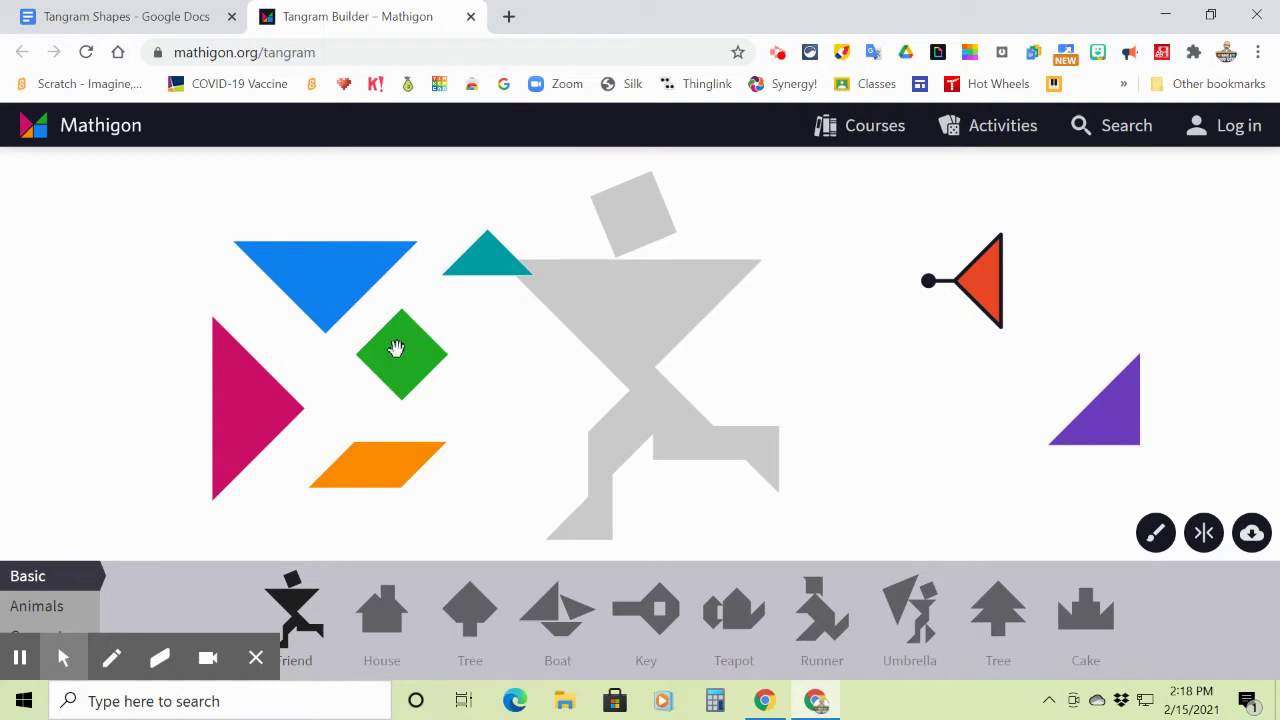
pyautogui.moveTo(396, 348); pyautogui.dragTo(802, 358)
pyautogui.moveTo(808, 296)
pyautogui.mouseDown()
pyautogui.moveTo(783, 297)
pyautogui.moveTo(833, 301)
pyautogui.mouseUp()
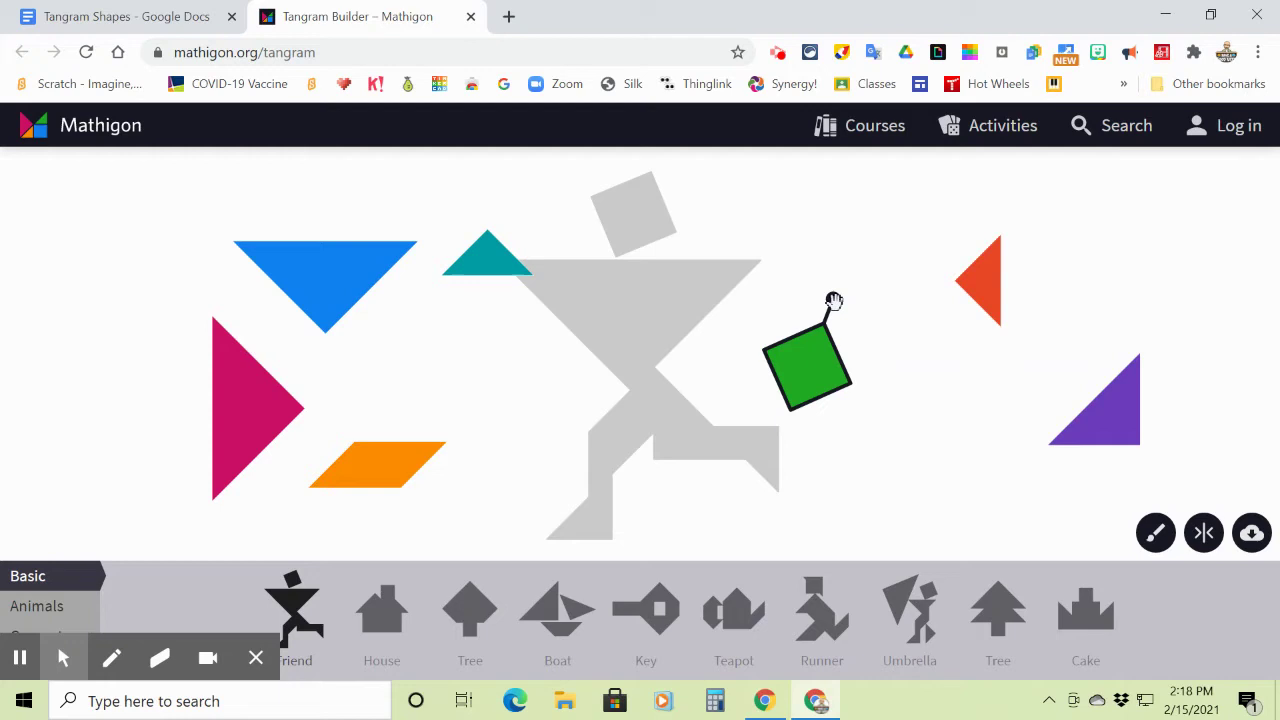
pyautogui.moveTo(800, 376); pyautogui.dragTo(633, 225)
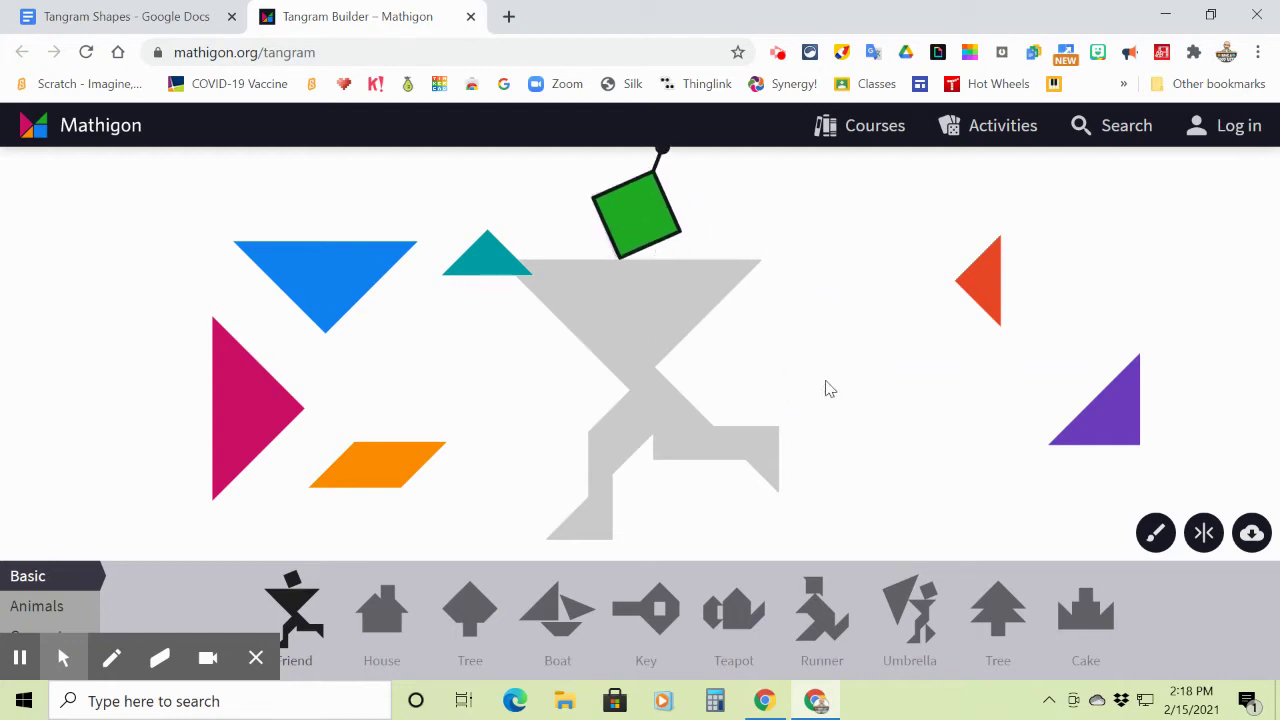
# Rotate the blue and magenta large triangles to fit side by side in the torso
pyautogui.moveTo(331, 297); pyautogui.dragTo(669, 320)
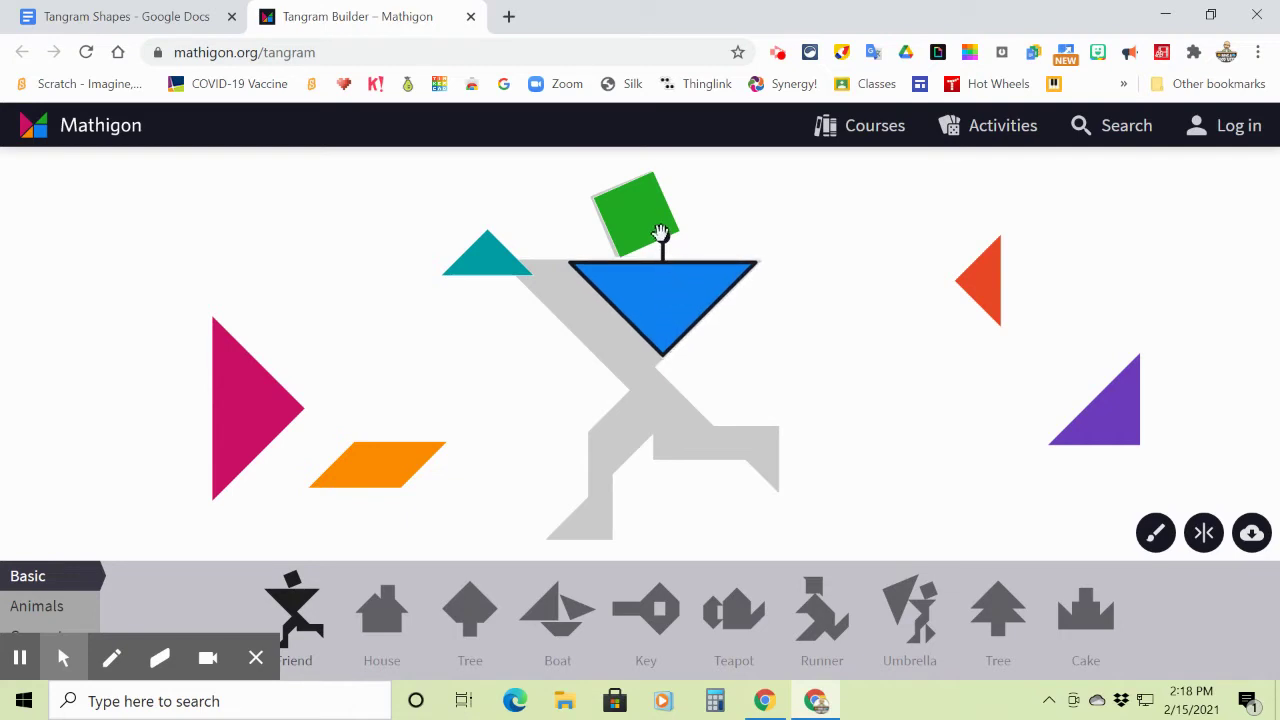
pyautogui.moveTo(652, 242); pyautogui.dragTo(603, 306)
pyautogui.click(245, 412)
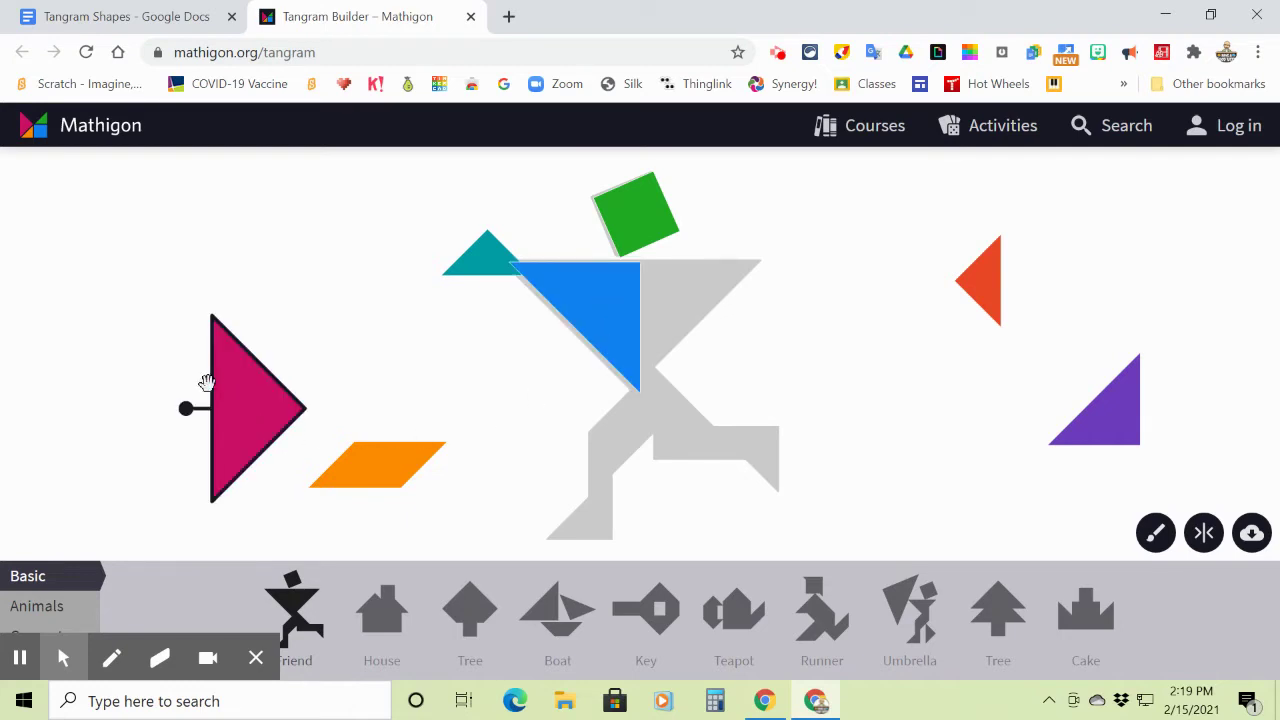
pyautogui.moveTo(186, 408); pyautogui.dragTo(688, 307)
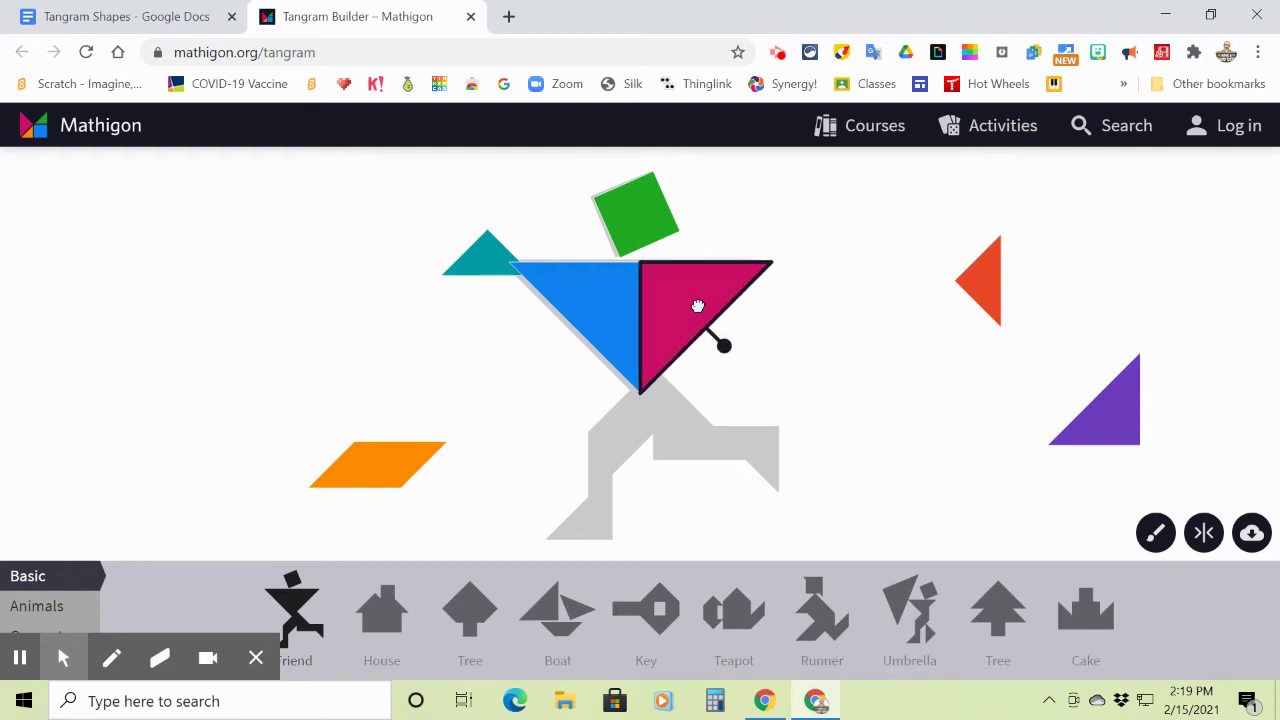
pyautogui.click(592, 330)
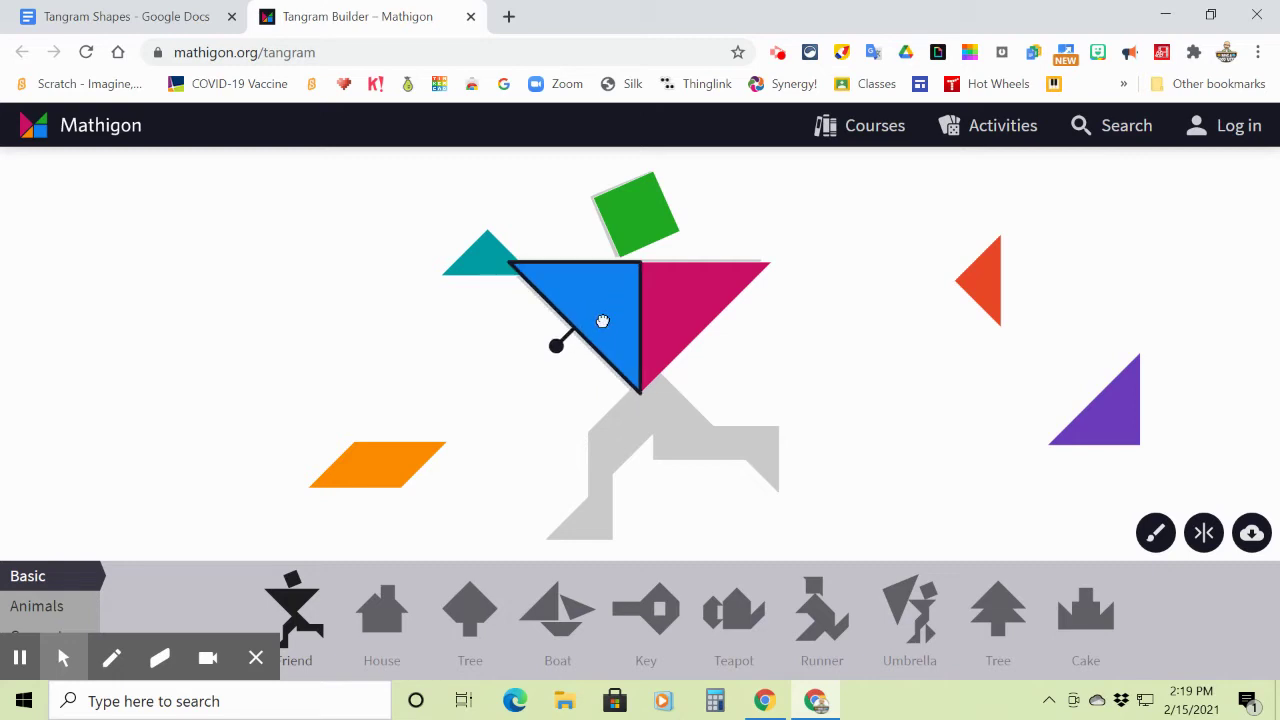
pyautogui.click(660, 313)
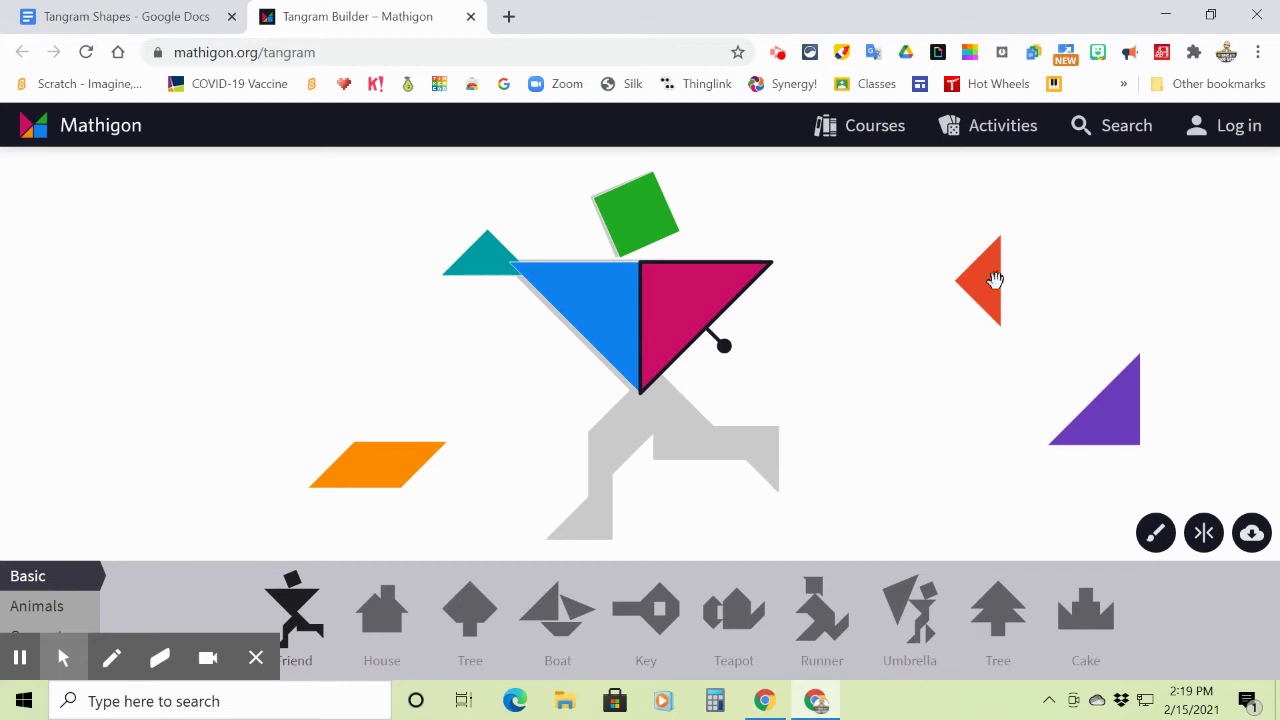
# Rotate the orange parallelogram nearly upright to form the runner's leg
pyautogui.moveTo(354, 474); pyautogui.dragTo(514, 446)
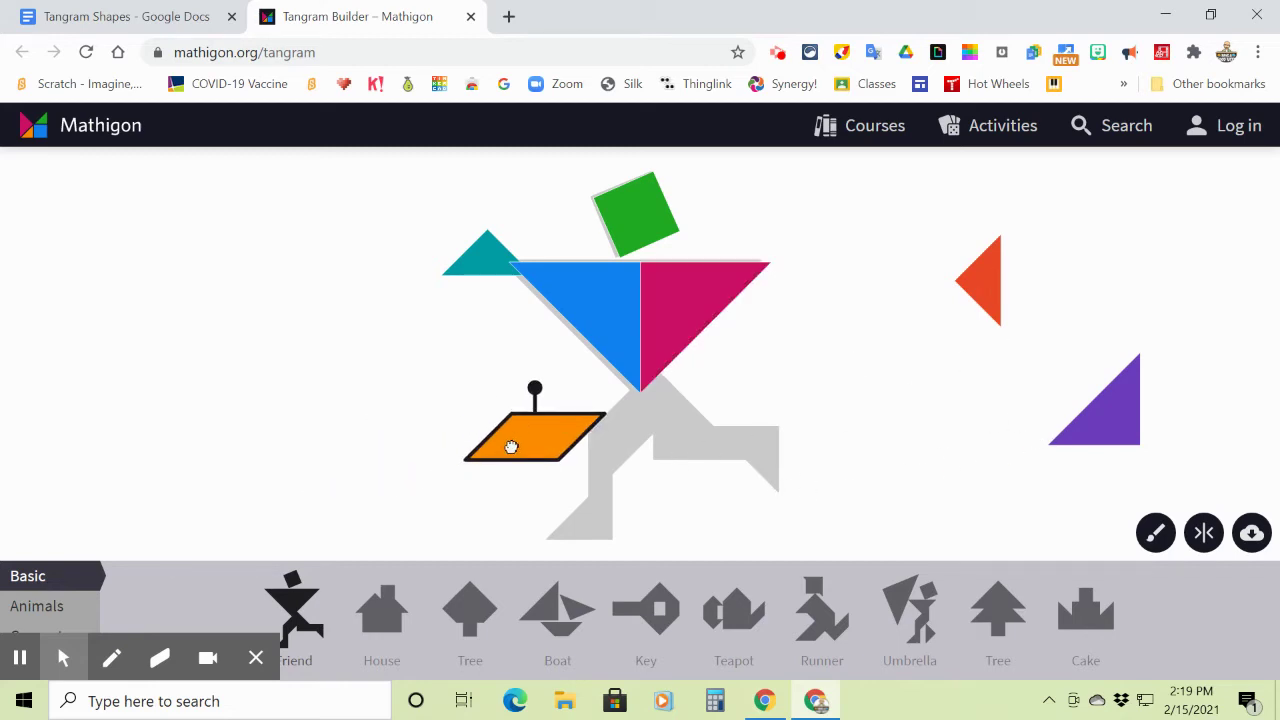
pyautogui.moveTo(534, 390); pyautogui.dragTo(501, 404)
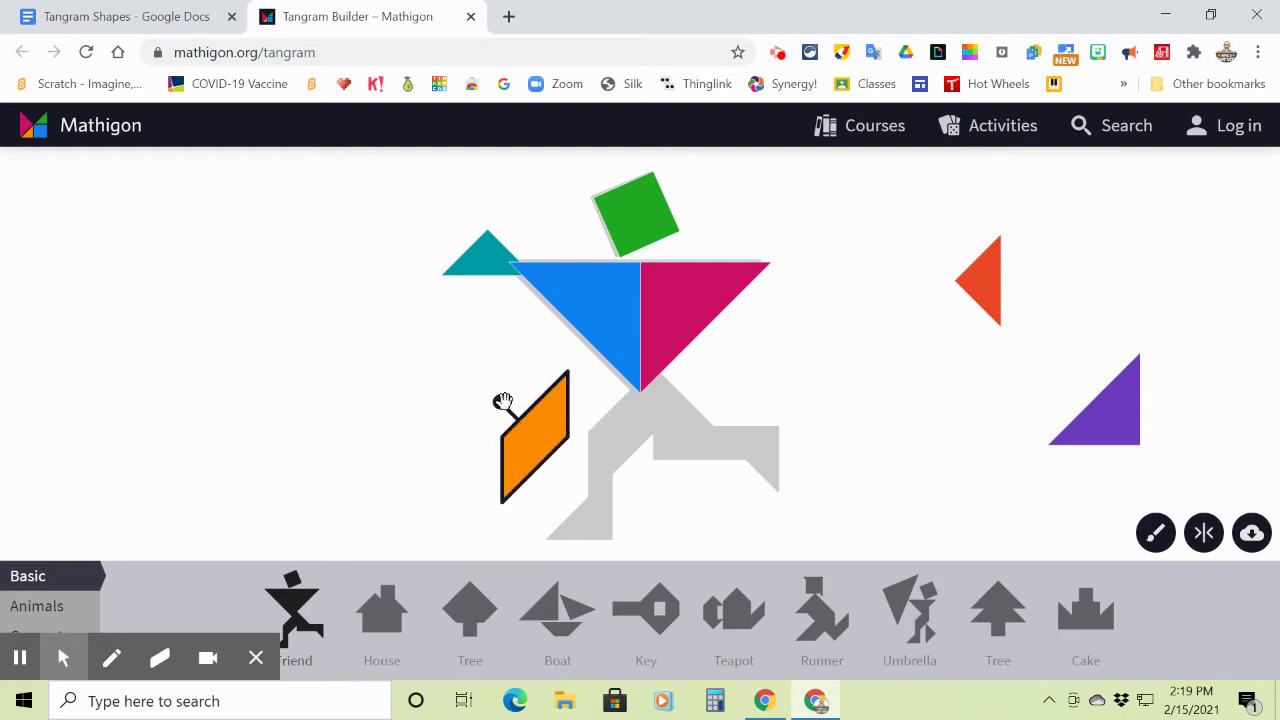
pyautogui.moveTo(546, 443); pyautogui.dragTo(636, 415)
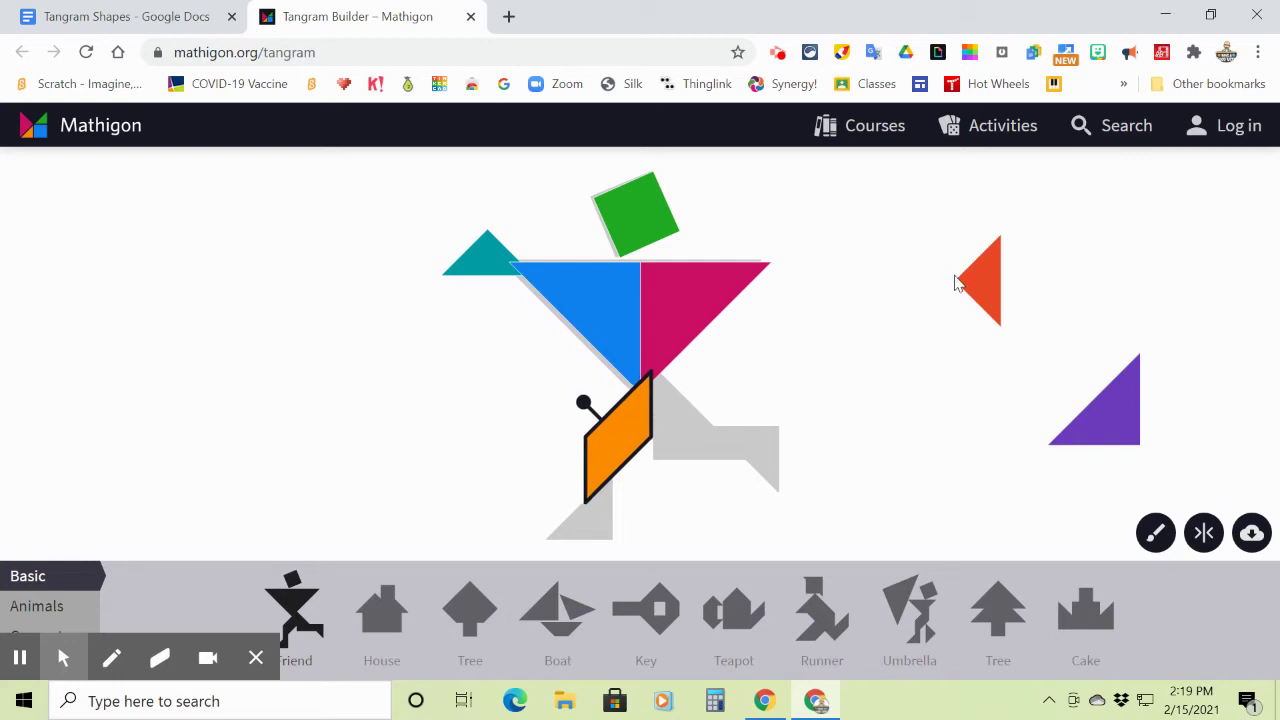
pyautogui.moveTo(474, 260); pyautogui.dragTo(363, 350)
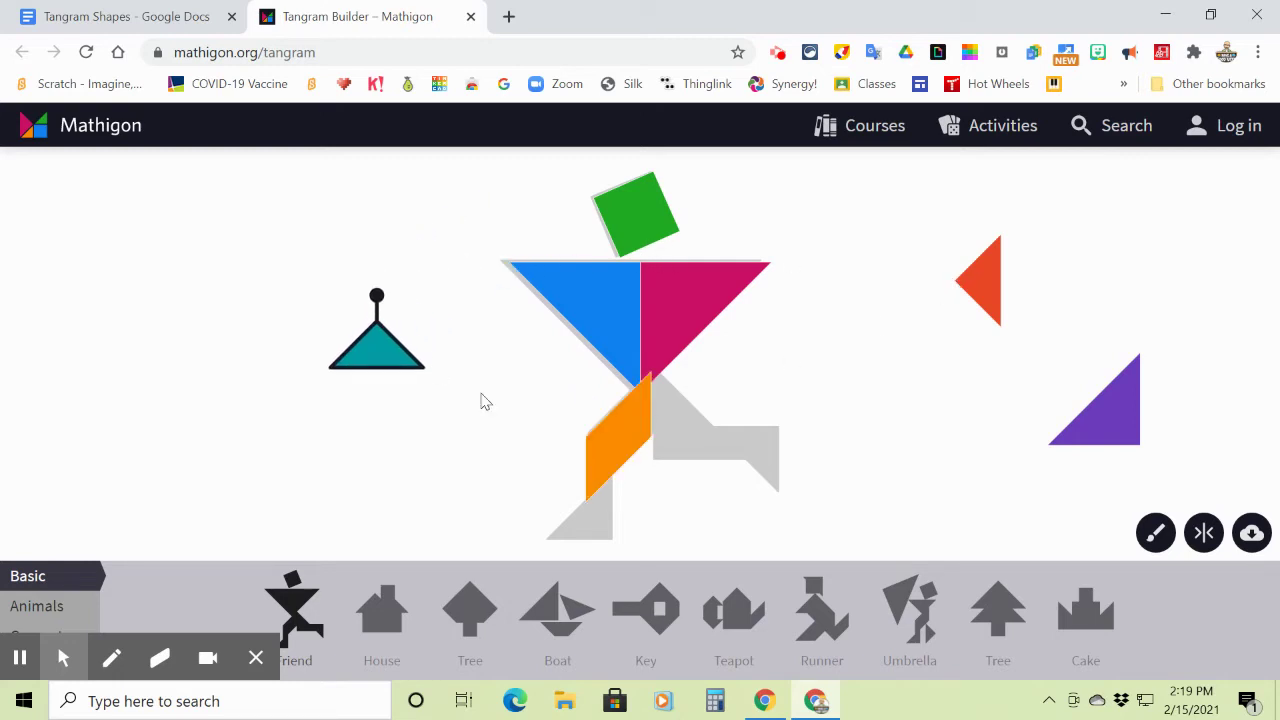
# Fit the purple triangle under the torso and the red triangle as the back leg
pyautogui.click(1093, 418)
pyautogui.moveTo(1170, 396); pyautogui.dragTo(680, 452)
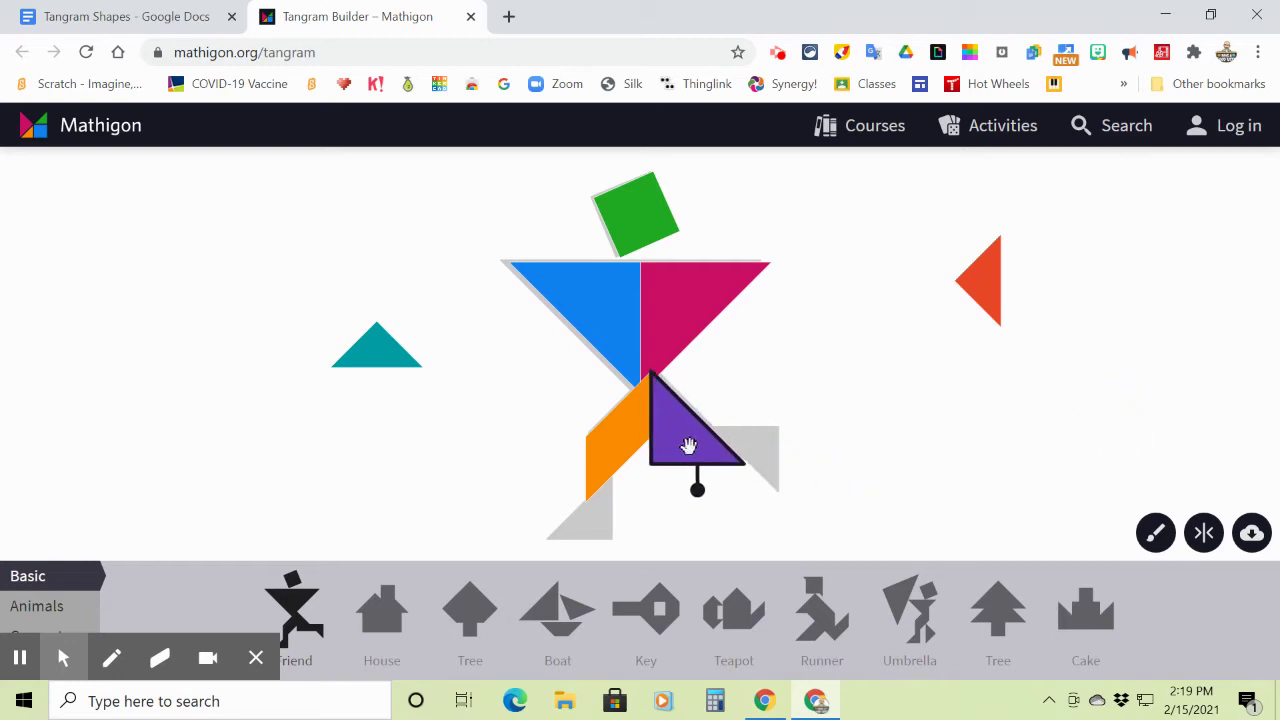
pyautogui.moveTo(976, 282); pyautogui.dragTo(885, 380)
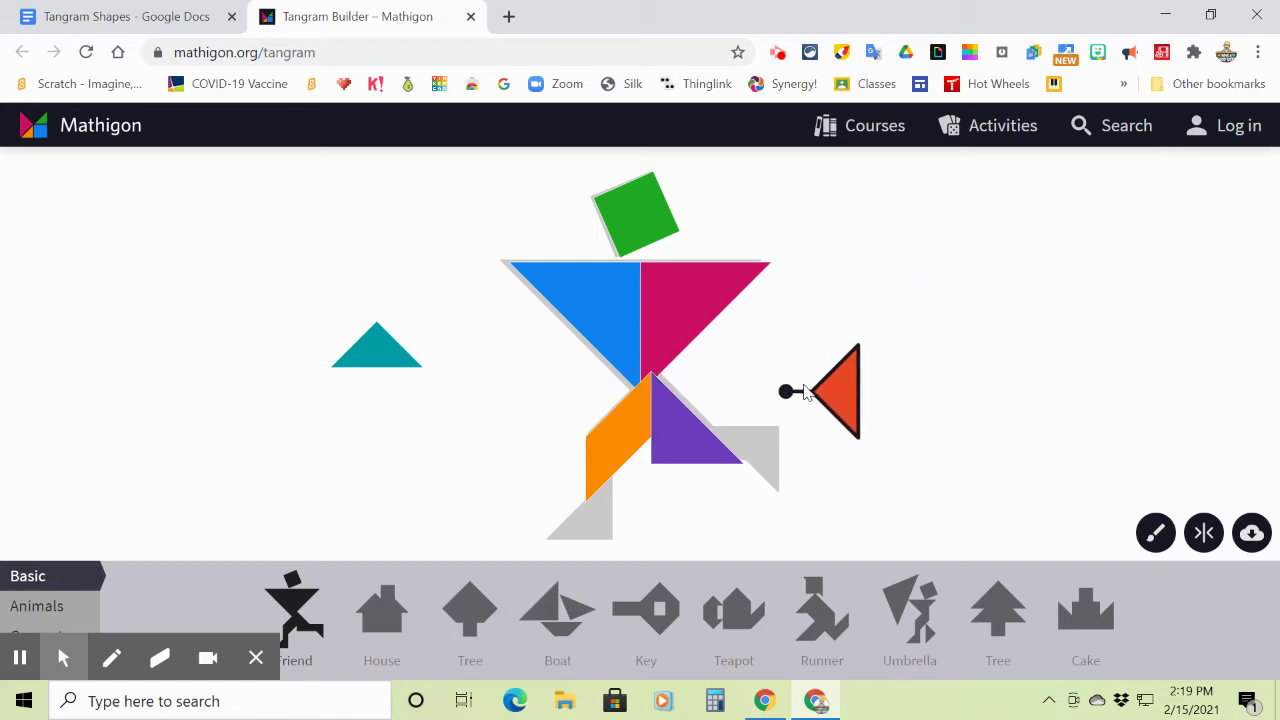
pyautogui.moveTo(788, 390); pyautogui.dragTo(877, 339)
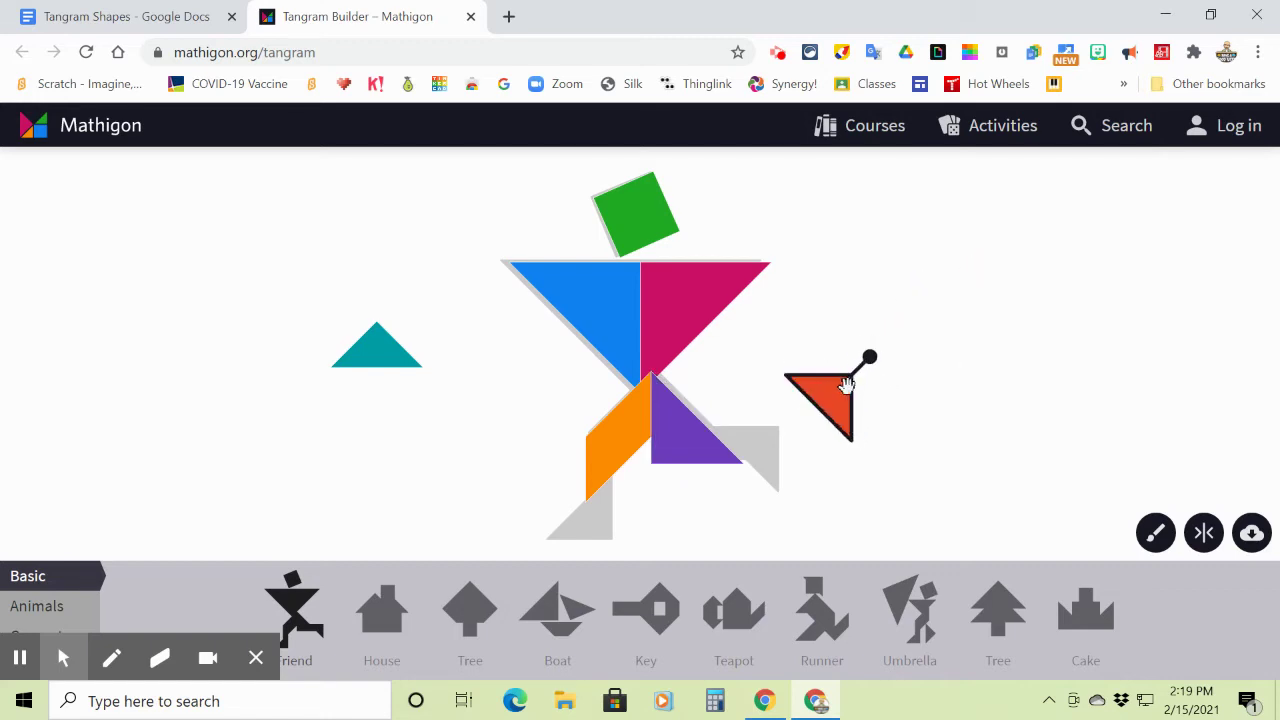
pyautogui.moveTo(838, 397); pyautogui.dragTo(768, 447)
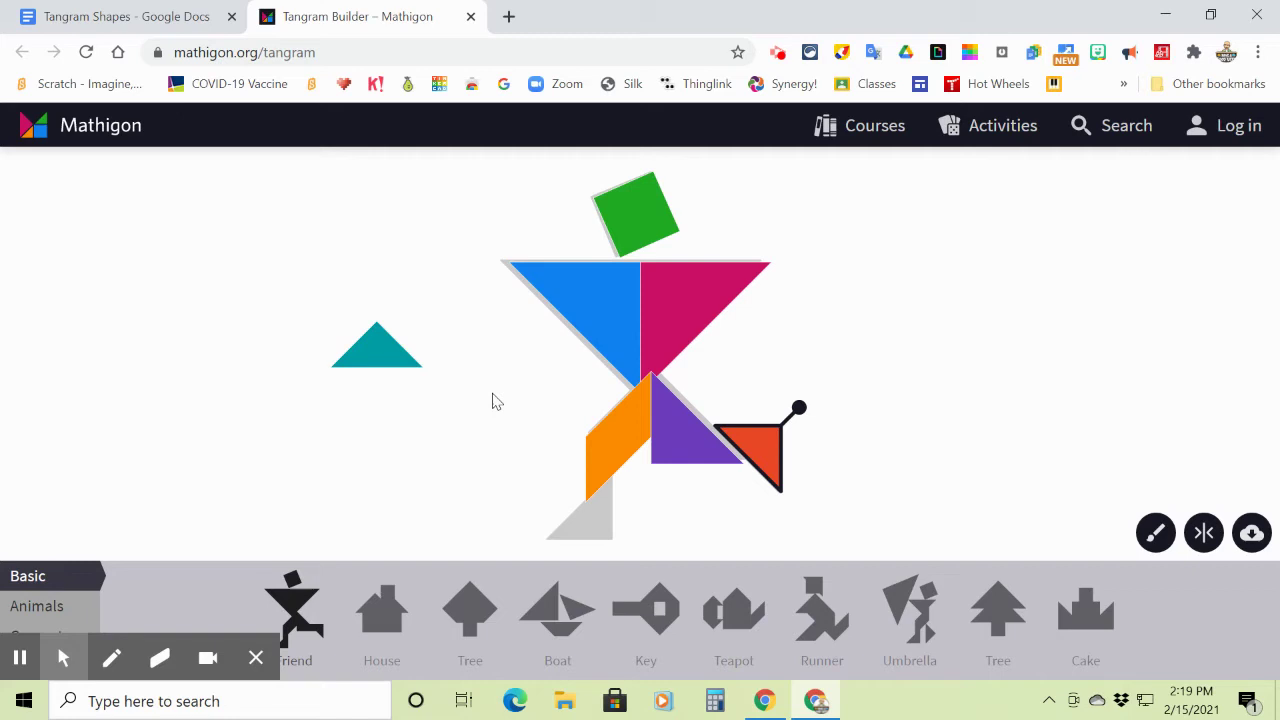
# Place the teal triangle as the front foot and nudge the purple and blue triangles into alignment
pyautogui.click(369, 350)
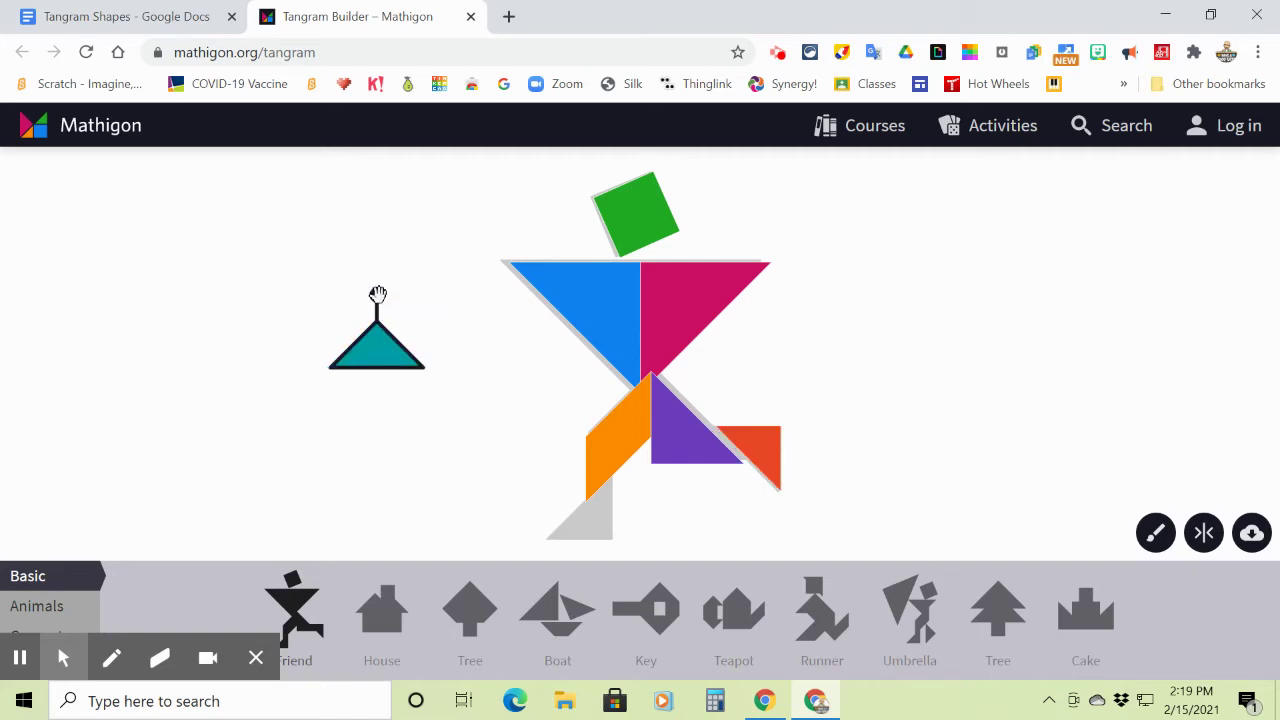
pyautogui.moveTo(377, 292); pyautogui.dragTo(441, 413)
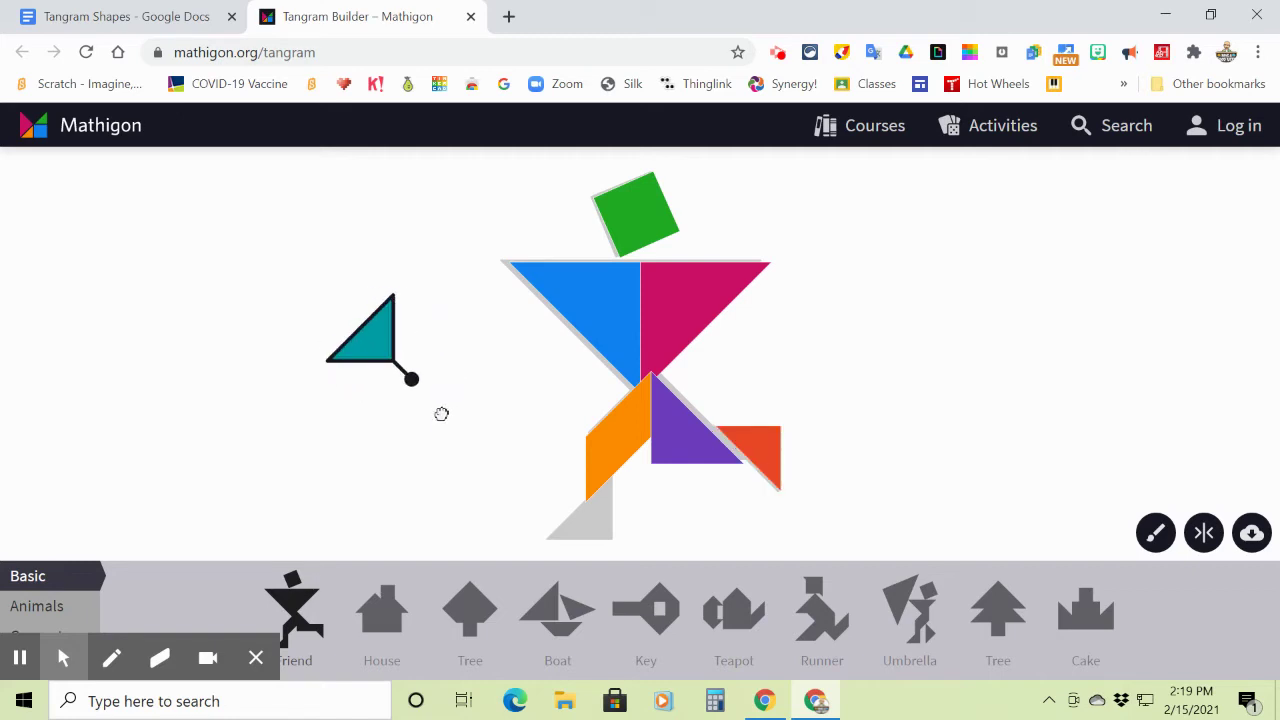
pyautogui.moveTo(383, 340); pyautogui.dragTo(599, 523)
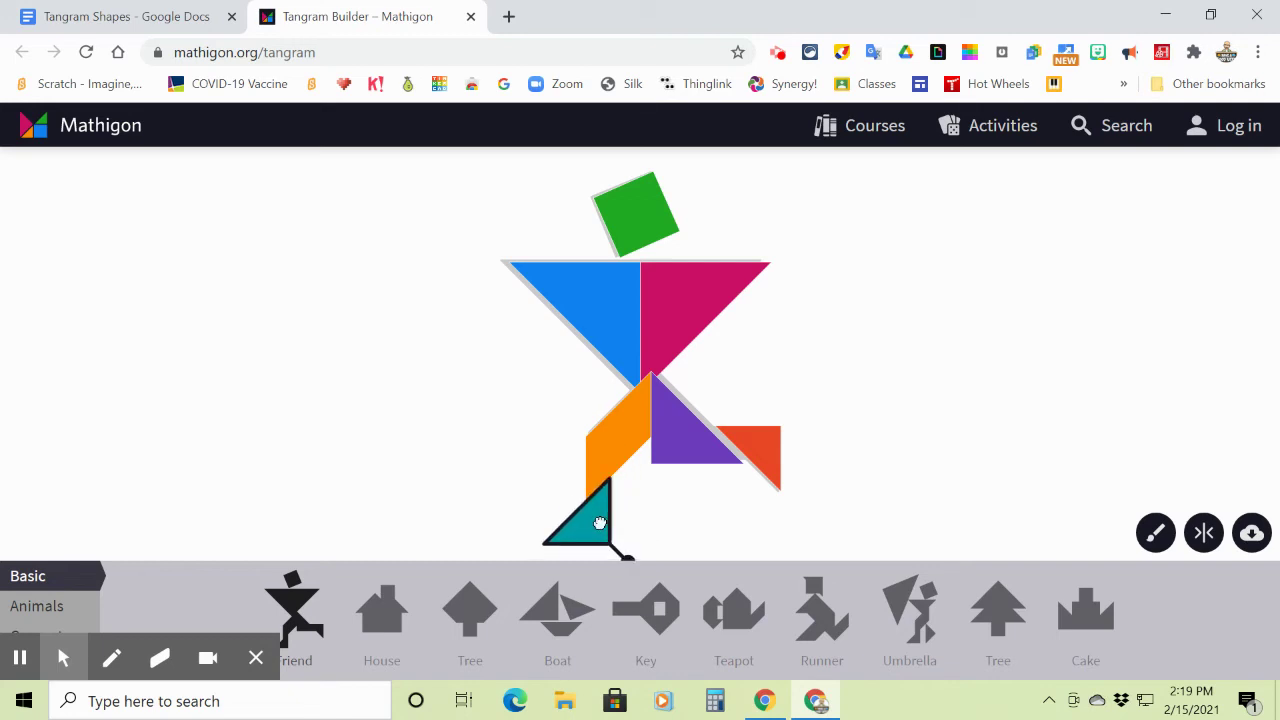
pyautogui.click(660, 425)
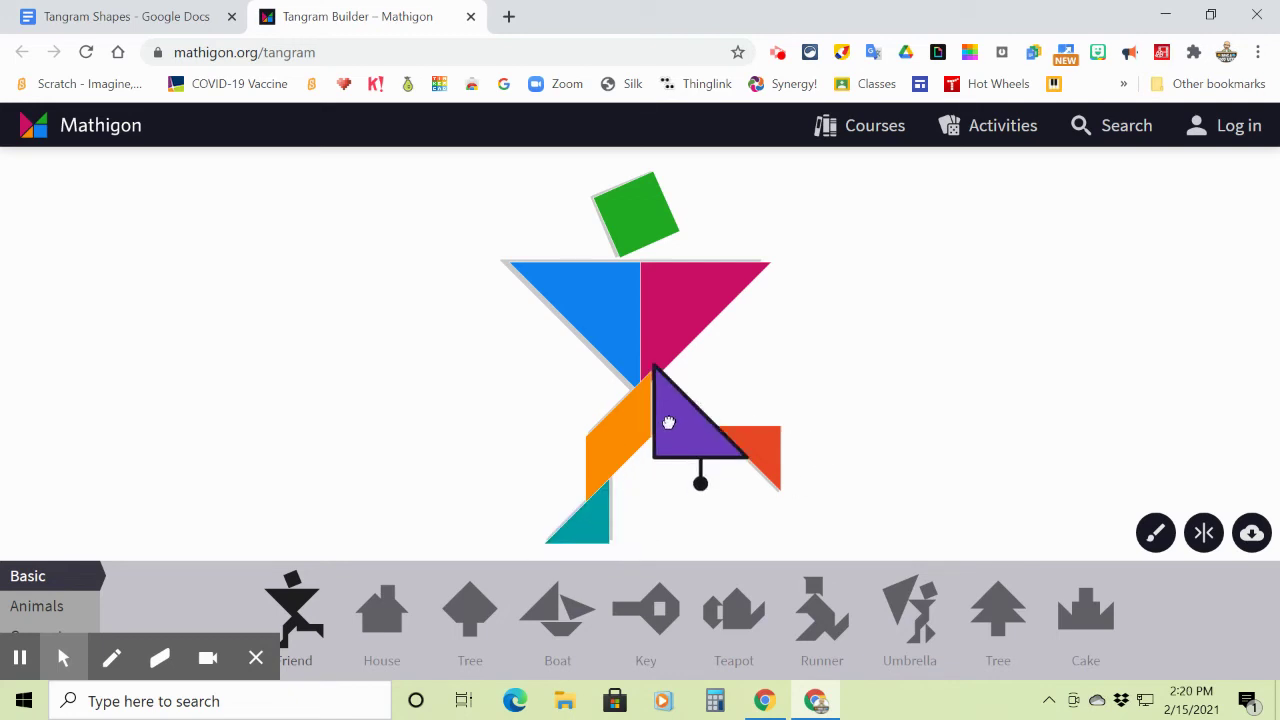
pyautogui.moveTo(611, 343); pyautogui.dragTo(654, 304)
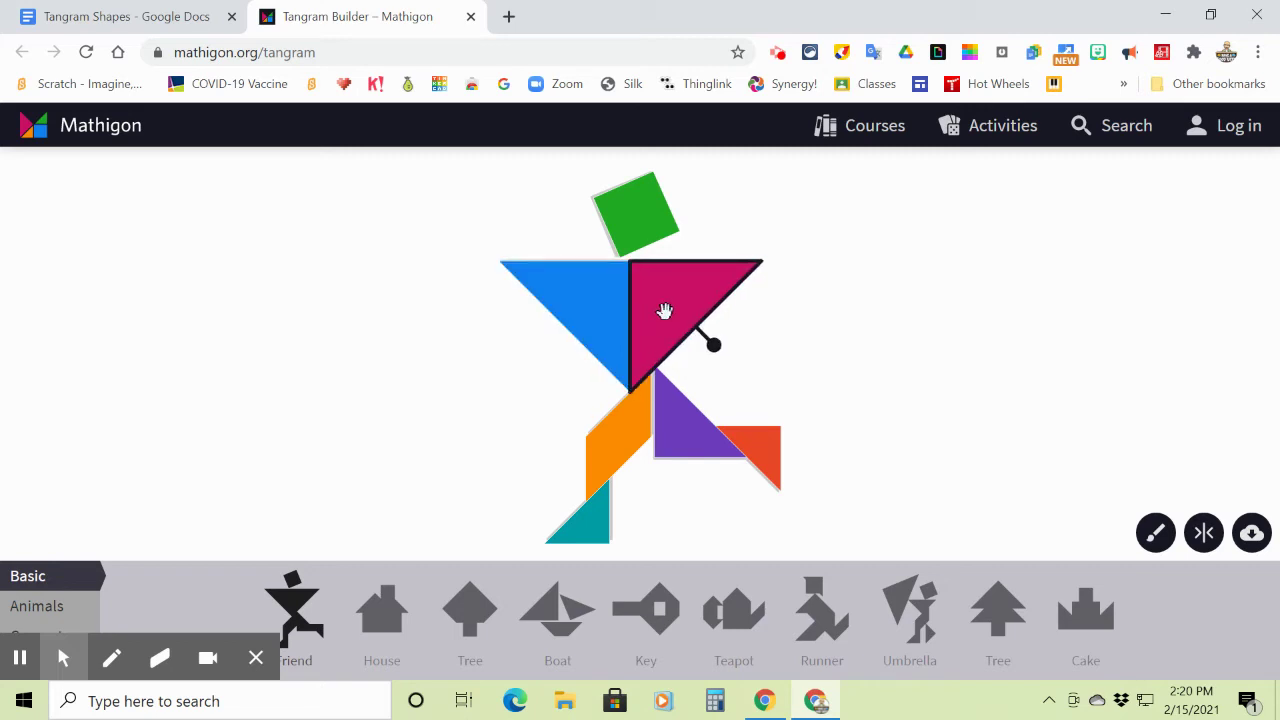
pyautogui.click(649, 241)
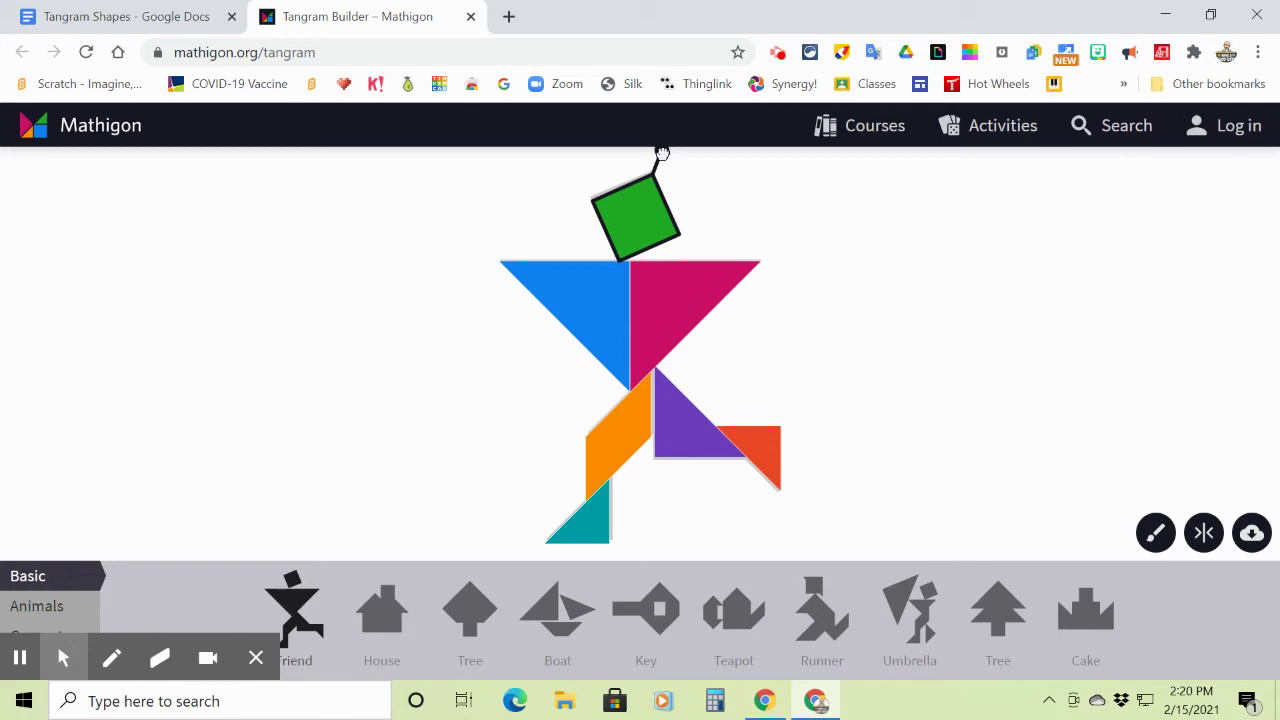
# Tilt the green square head slightly and download the Friend figure as tangram.png
pyautogui.moveTo(662, 152); pyautogui.dragTo(660, 146)
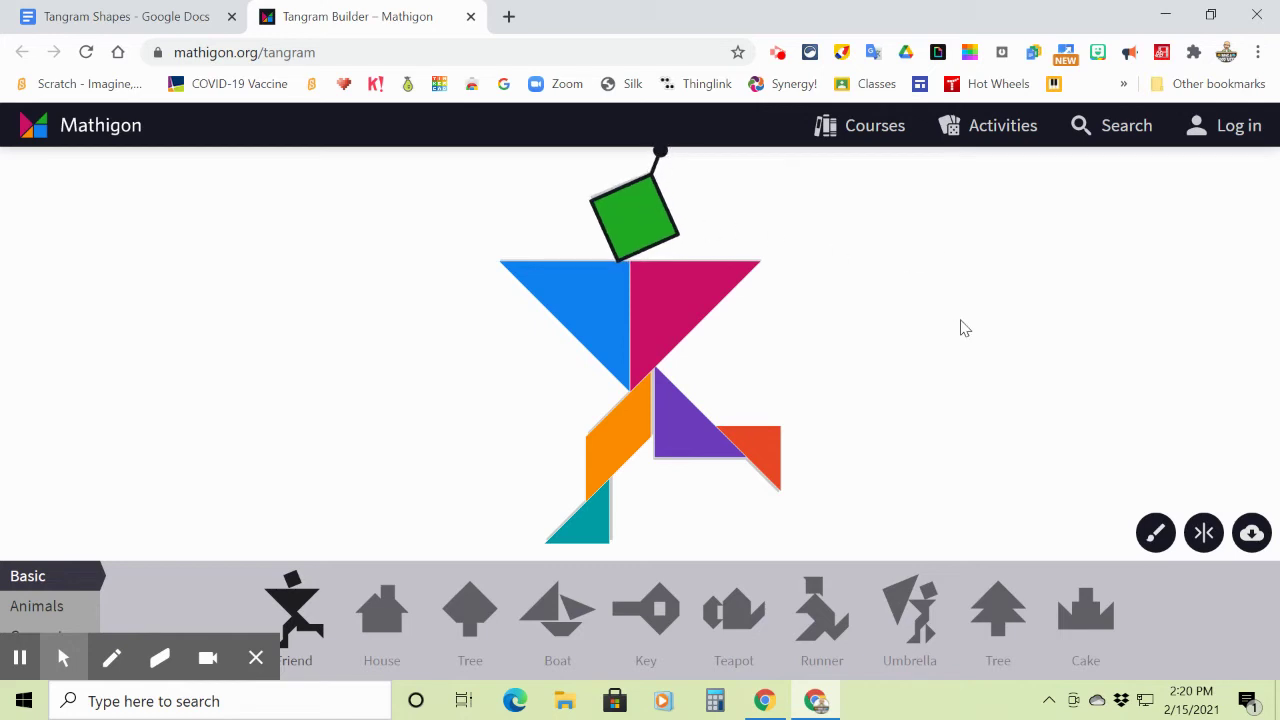
pyautogui.click(1252, 536)
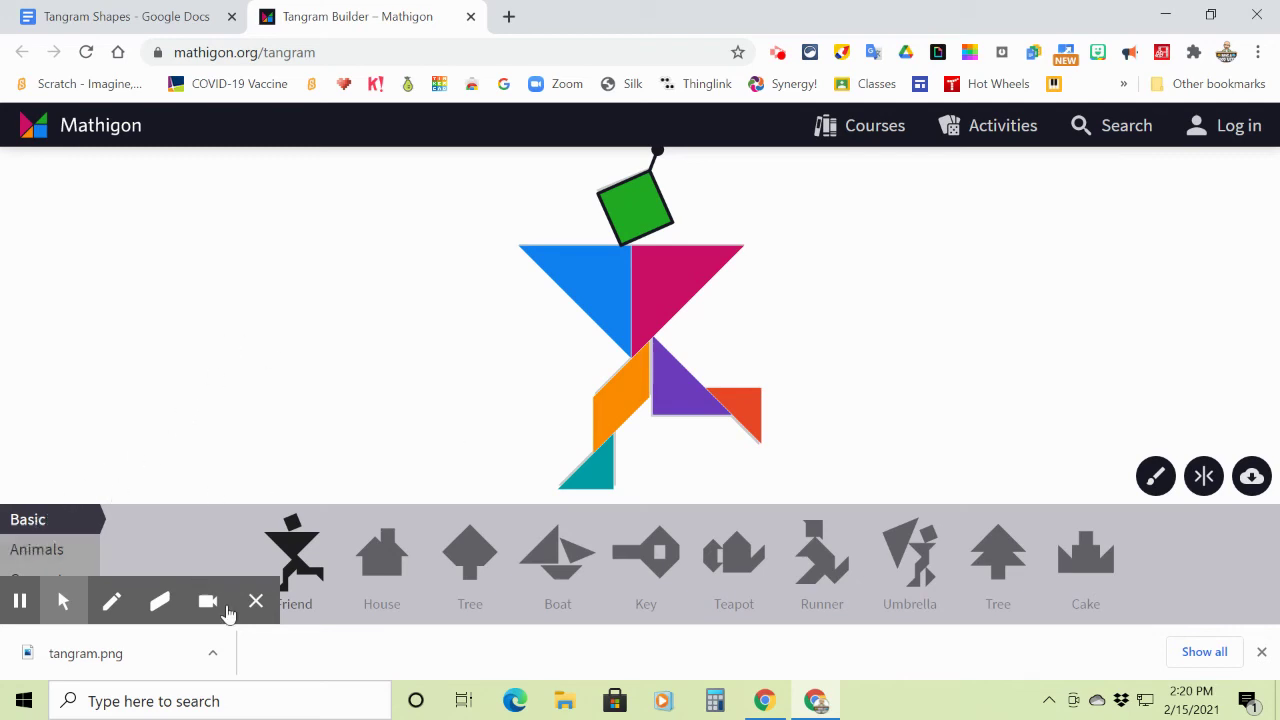
pyautogui.moveTo(229, 606)
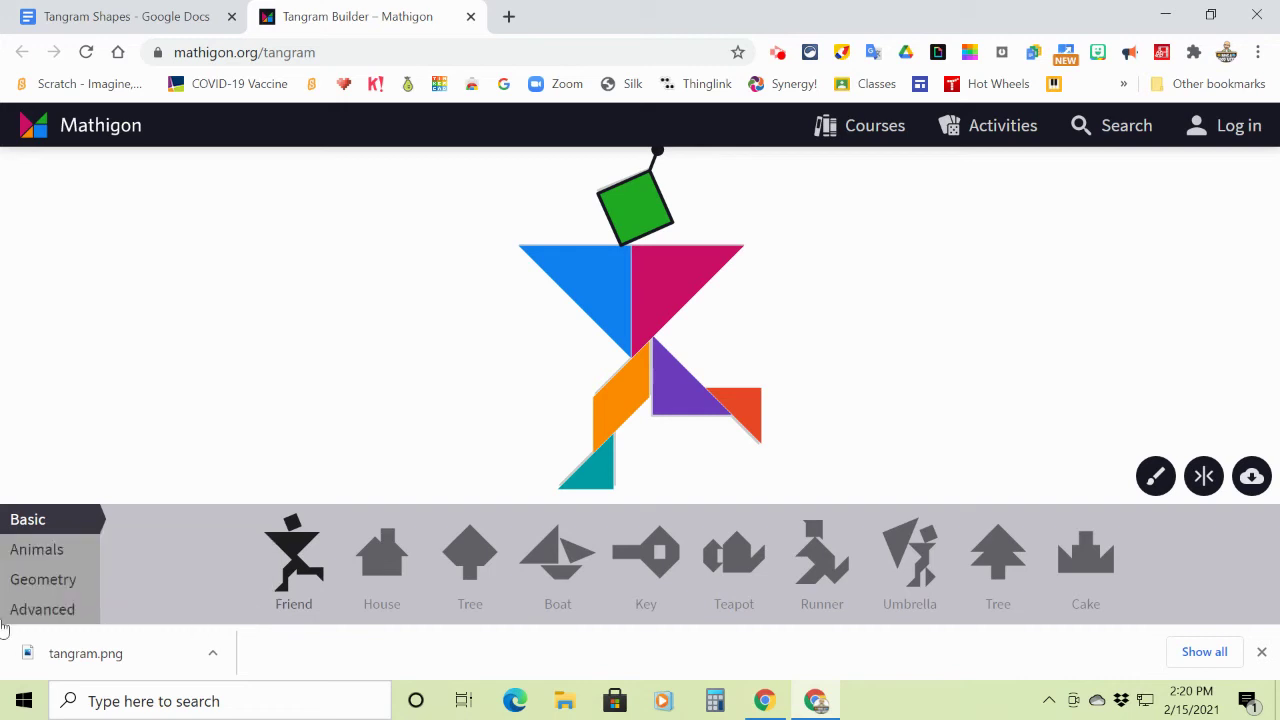
pyautogui.click(52, 551)
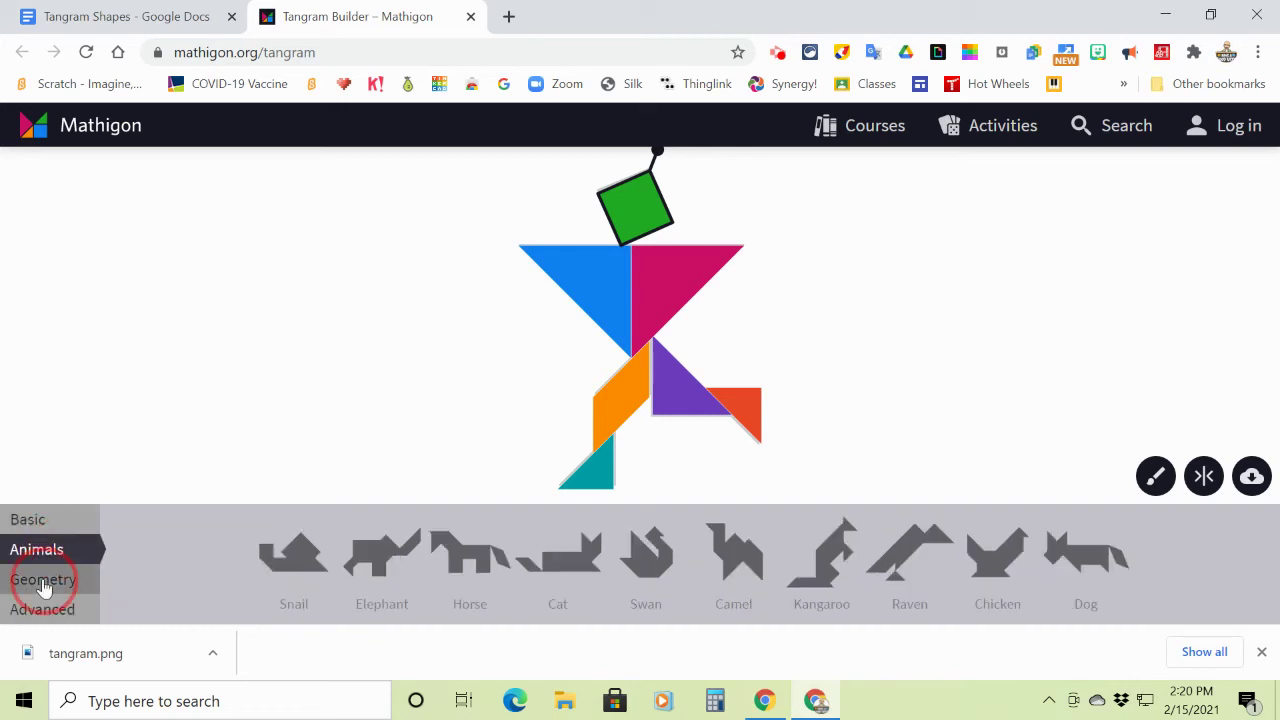
pyautogui.click(42, 582)
pyautogui.click(40, 620)
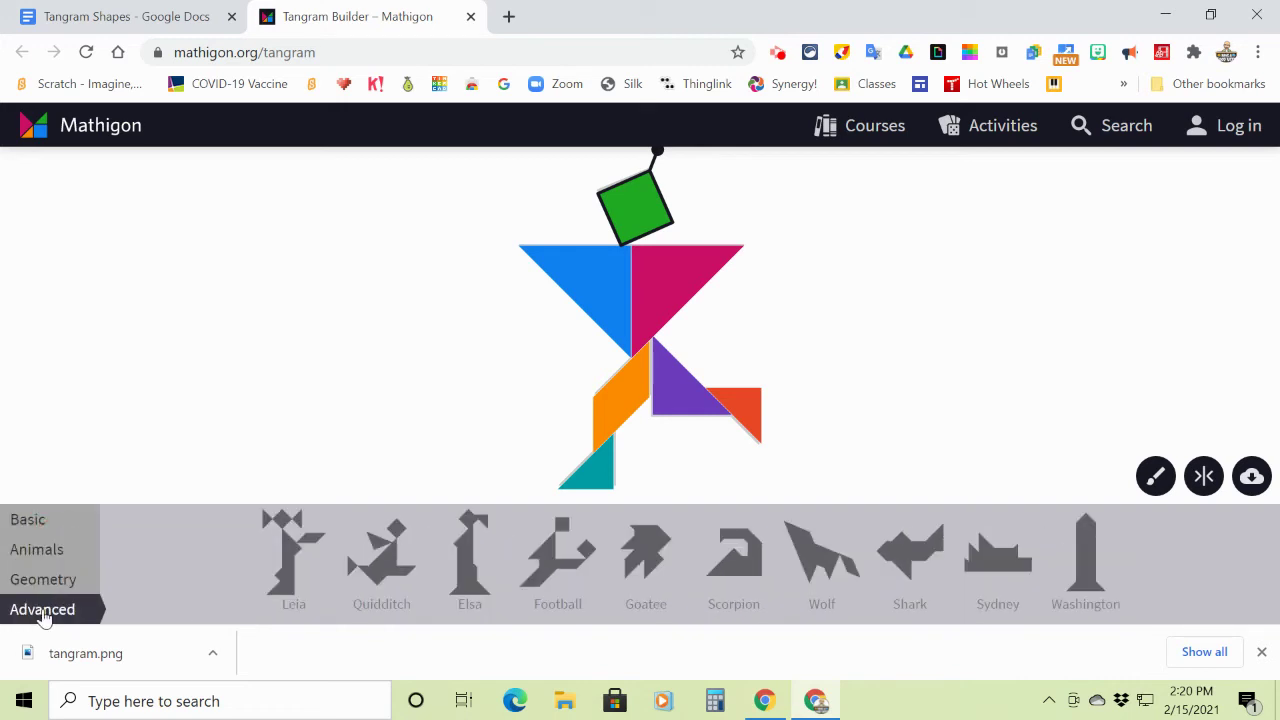
pyautogui.click(45, 525)
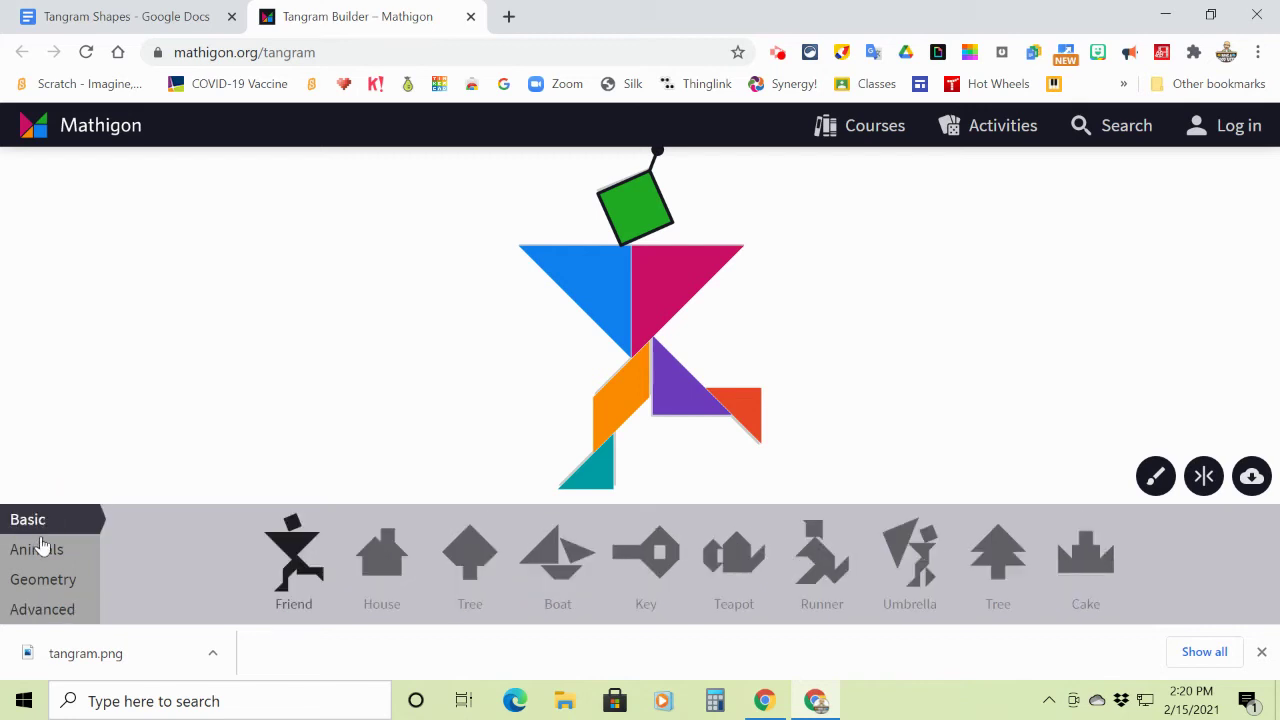
pyautogui.click(36, 549)
pyautogui.click(40, 582)
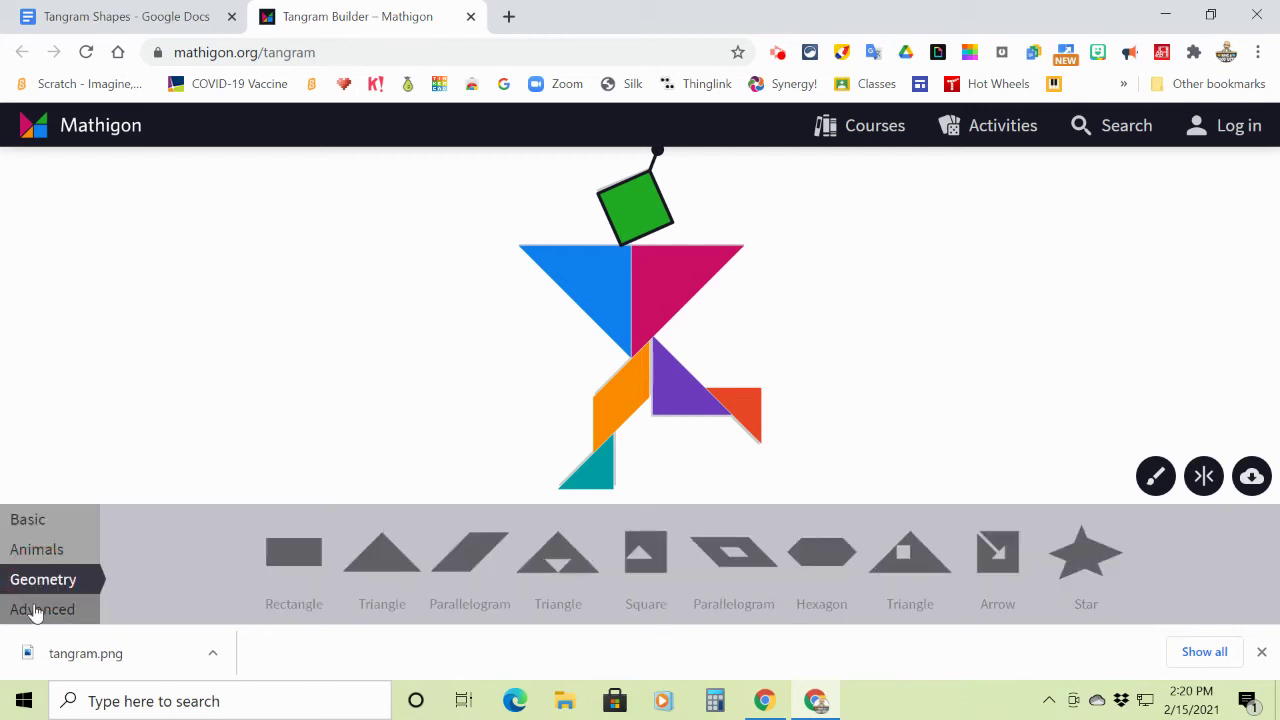
pyautogui.click(42, 611)
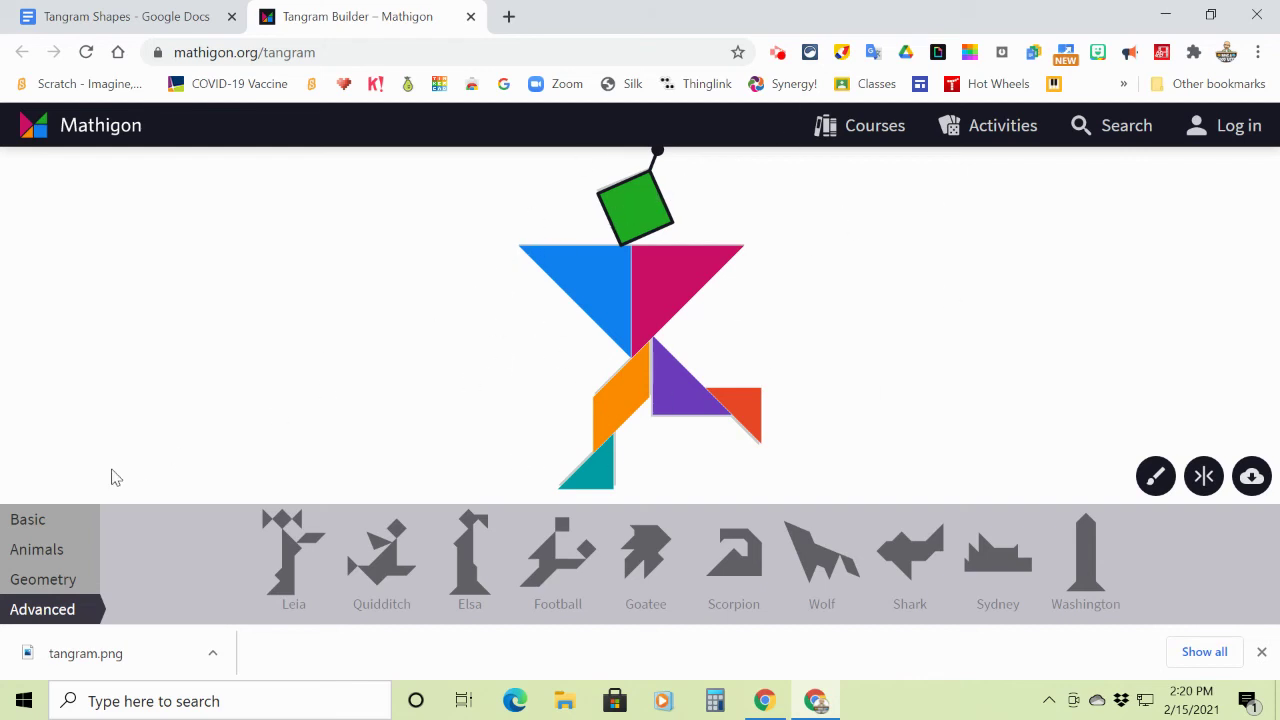
pyautogui.click(37, 522)
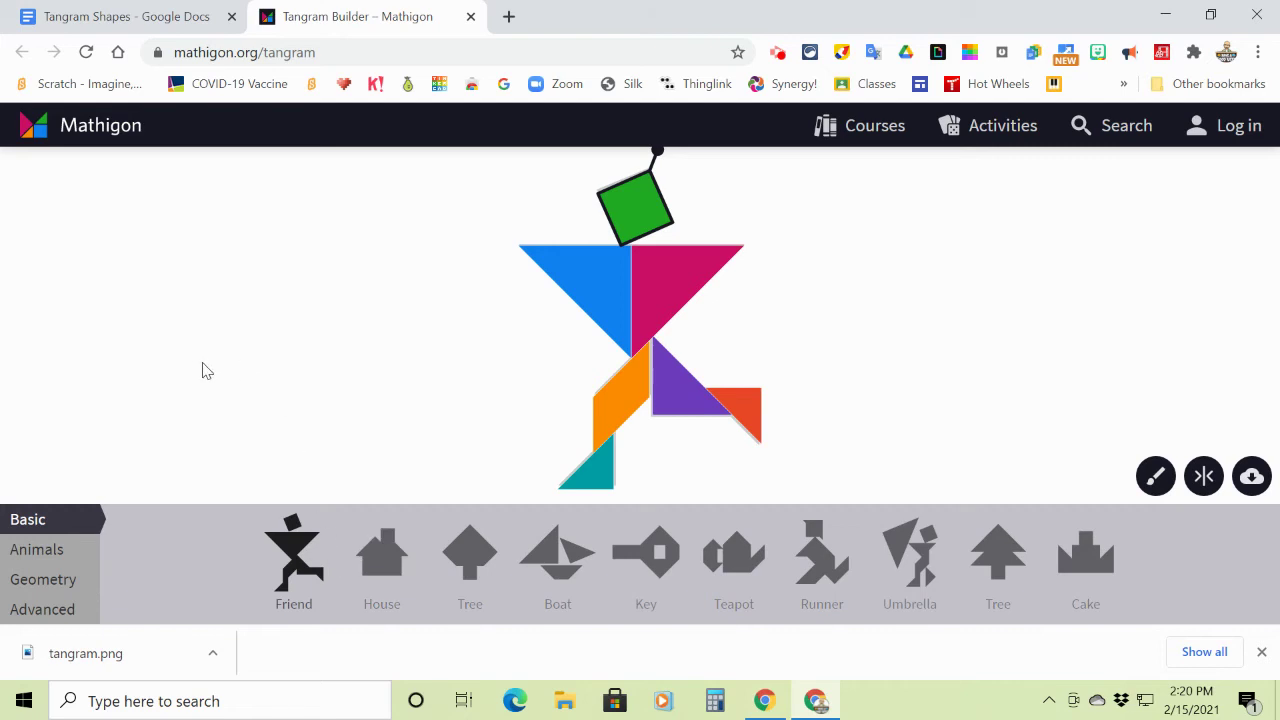
# Open Google Docs in a new tab through the Google apps launcher
pyautogui.click(508, 17)
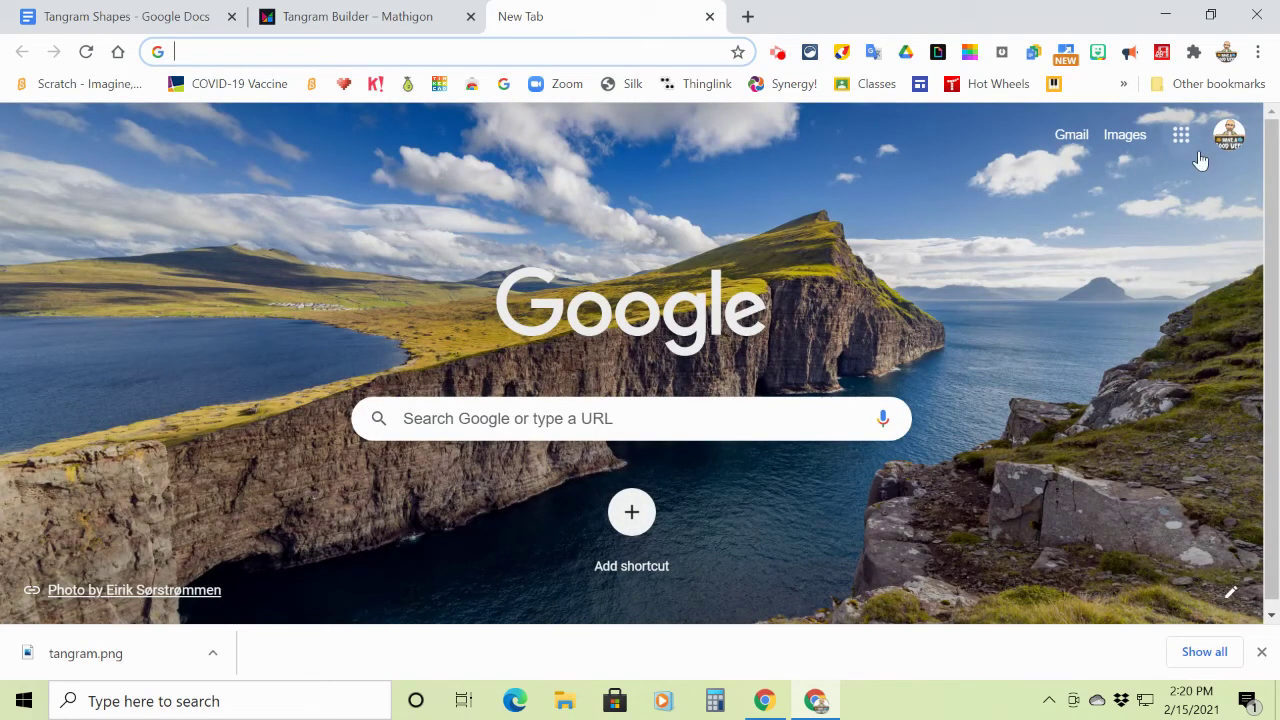
pyautogui.click(1181, 135)
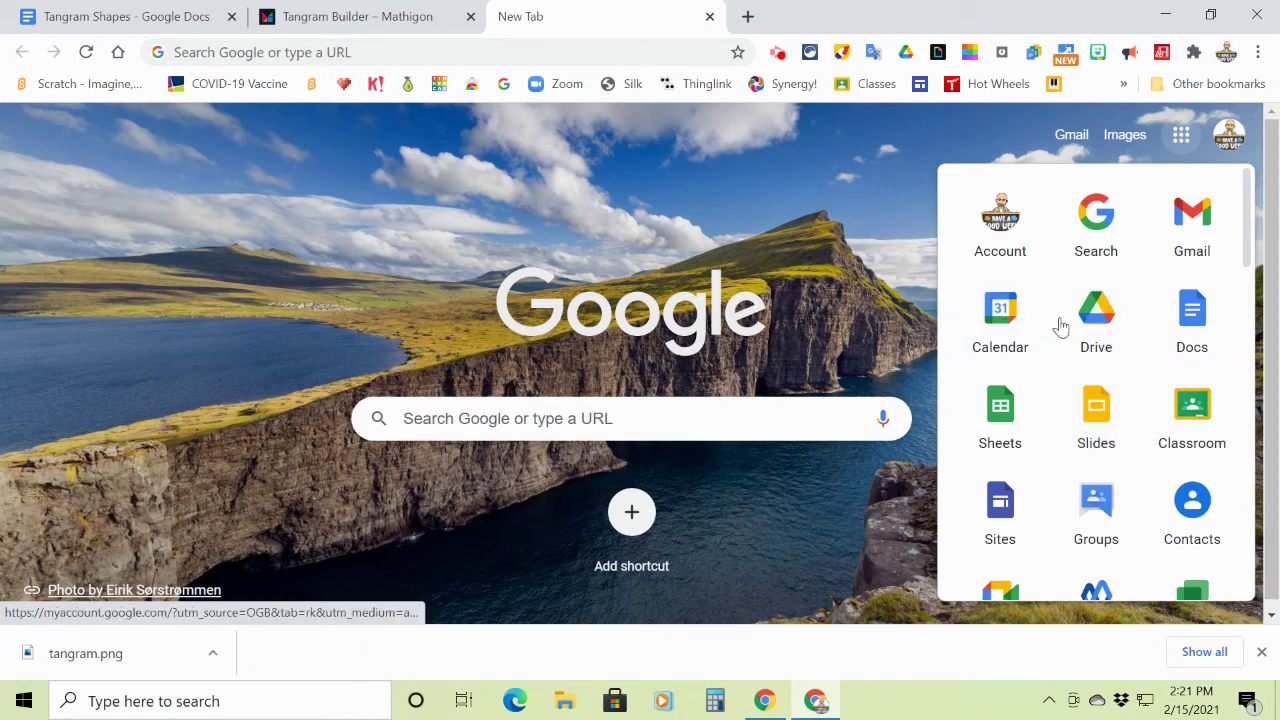
pyautogui.click(1190, 312)
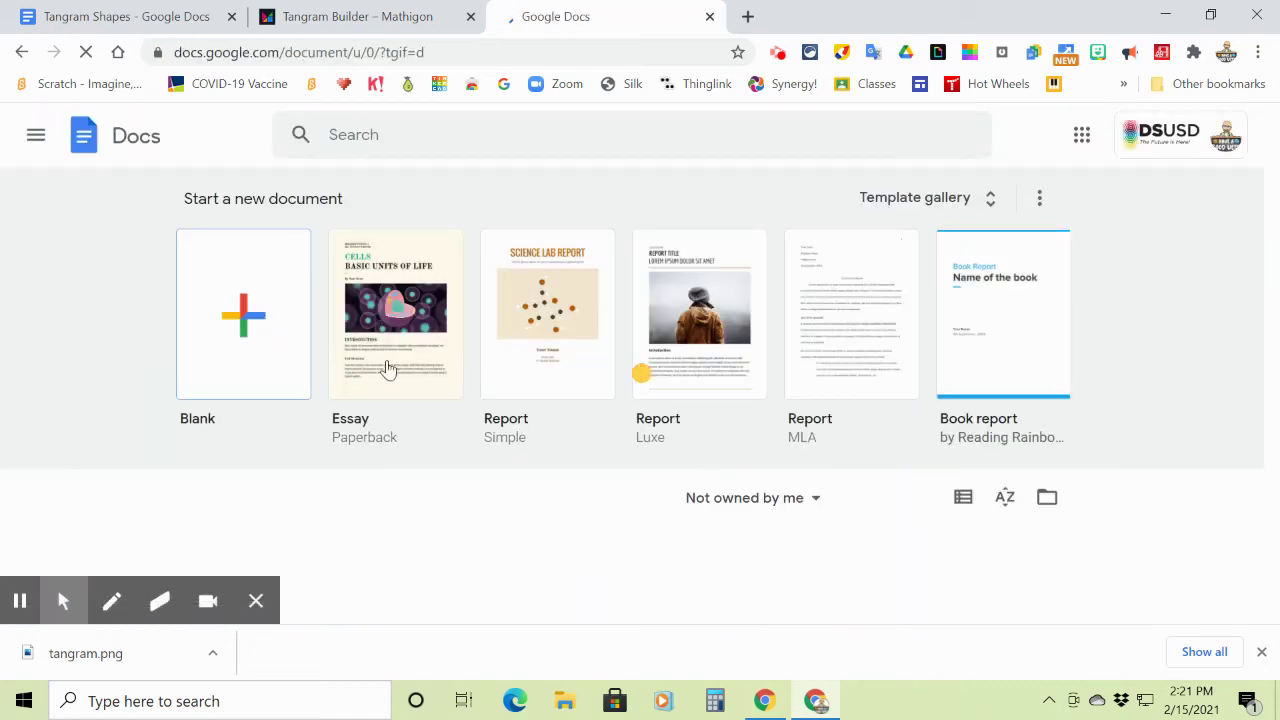
# Create a blank document and upload tangram.png from Downloads into it
pyautogui.click(390, 366)
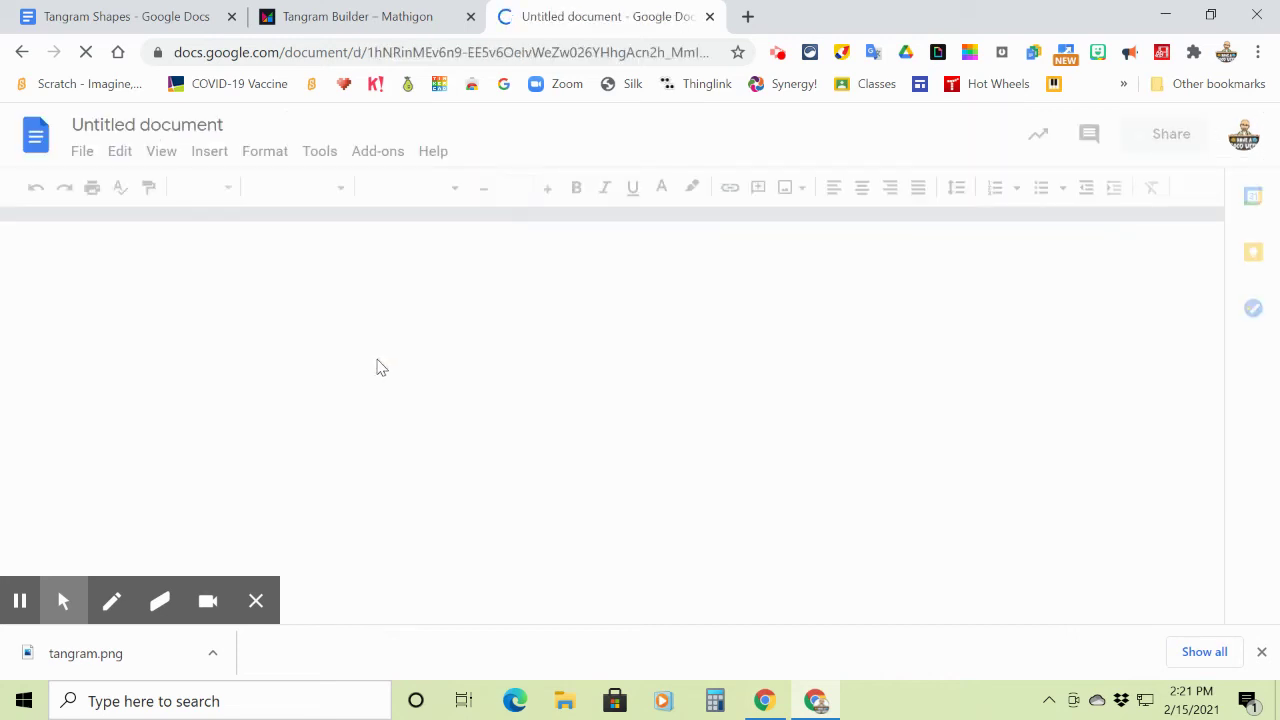
pyautogui.click(210, 153)
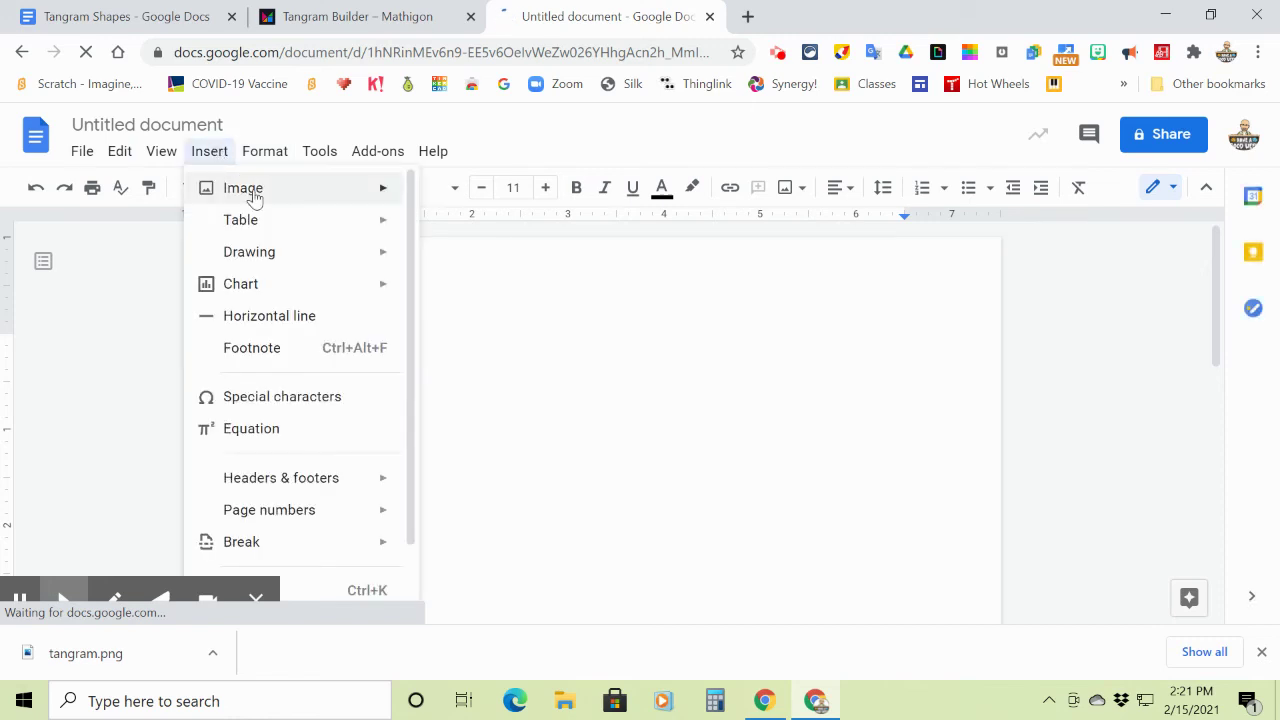
pyautogui.moveTo(259, 196)
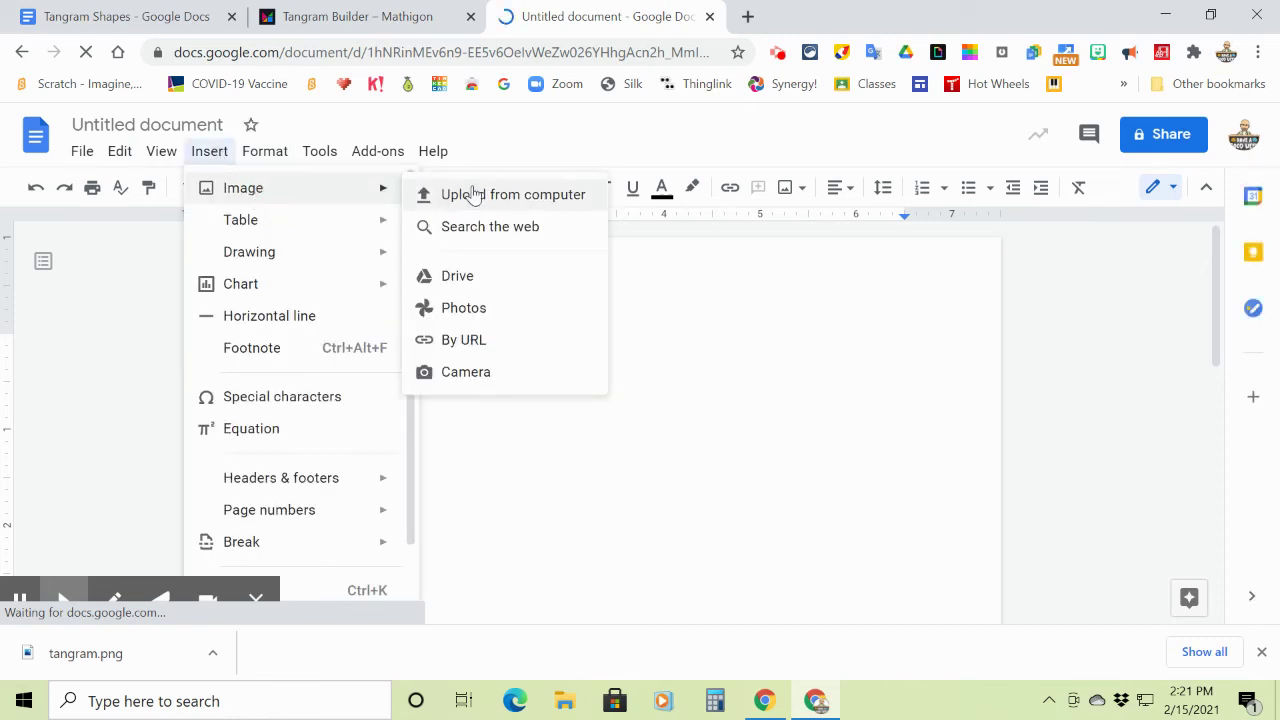
pyautogui.click(474, 200)
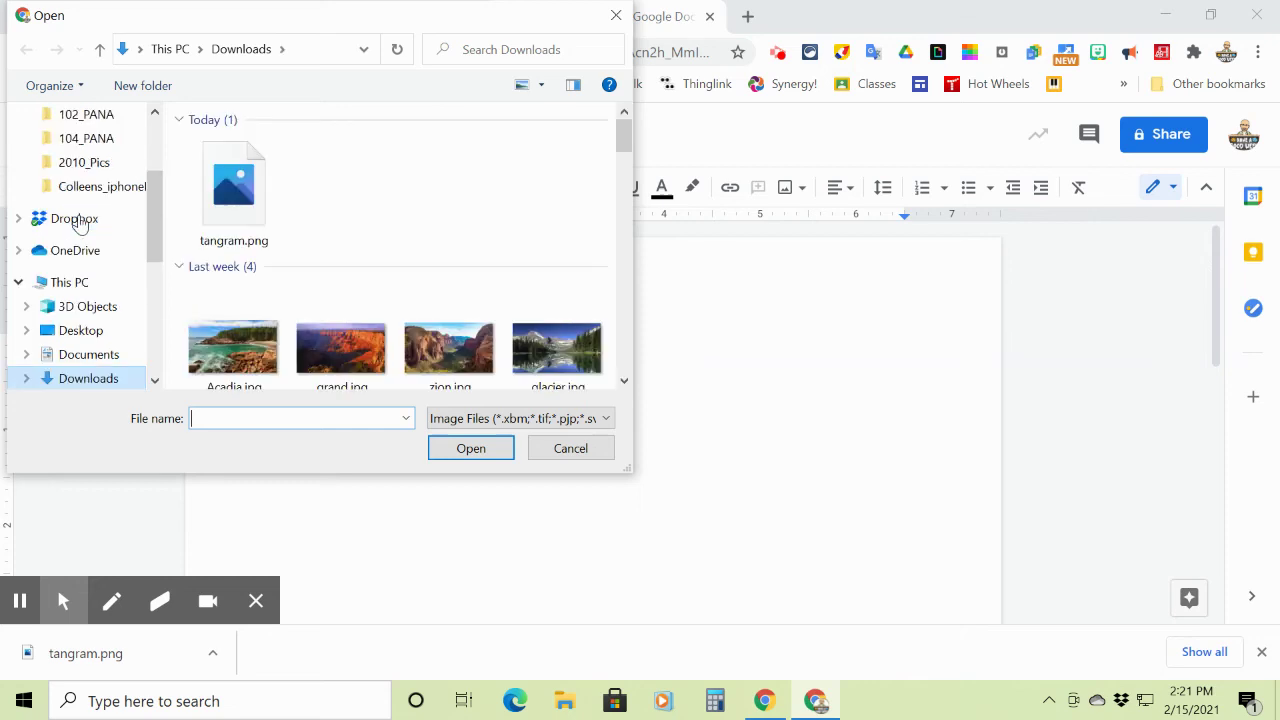
pyautogui.click(234, 192)
pyautogui.click(462, 450)
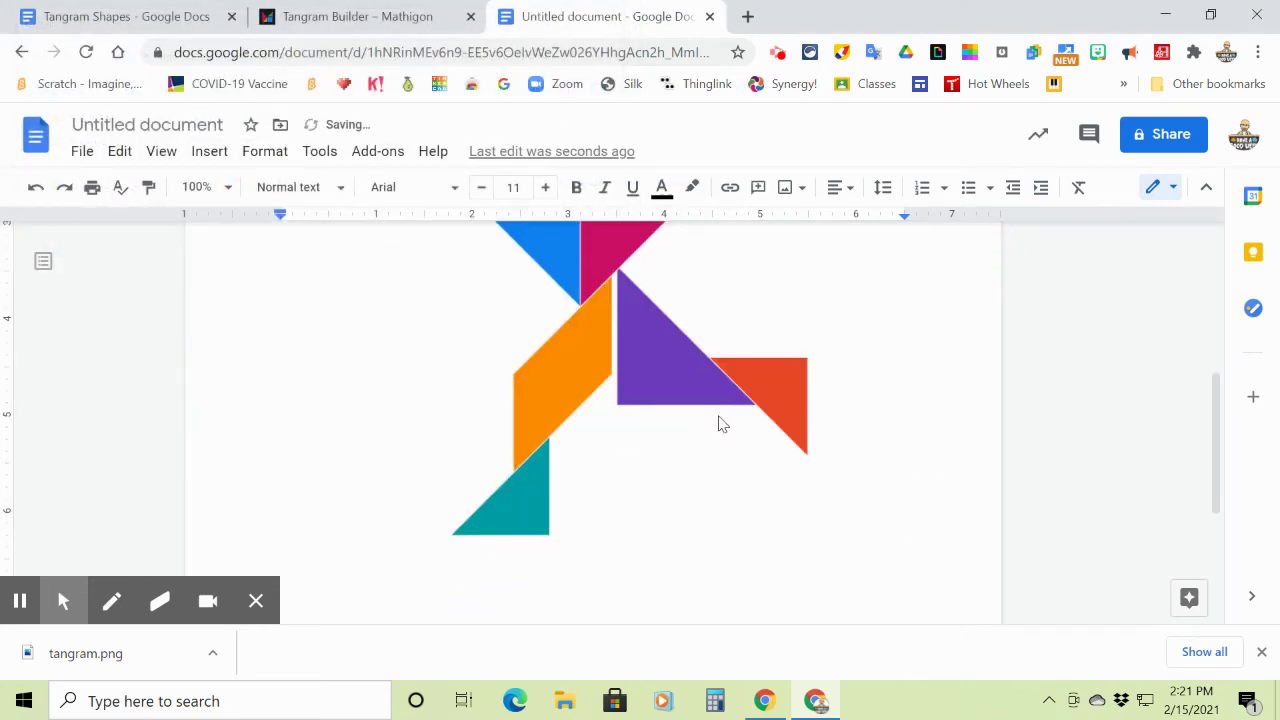
# Retitle the untitled document with the tangram image to 'Tangrams'
pyautogui.click(843, 512)
pyautogui.click(1084, 492)
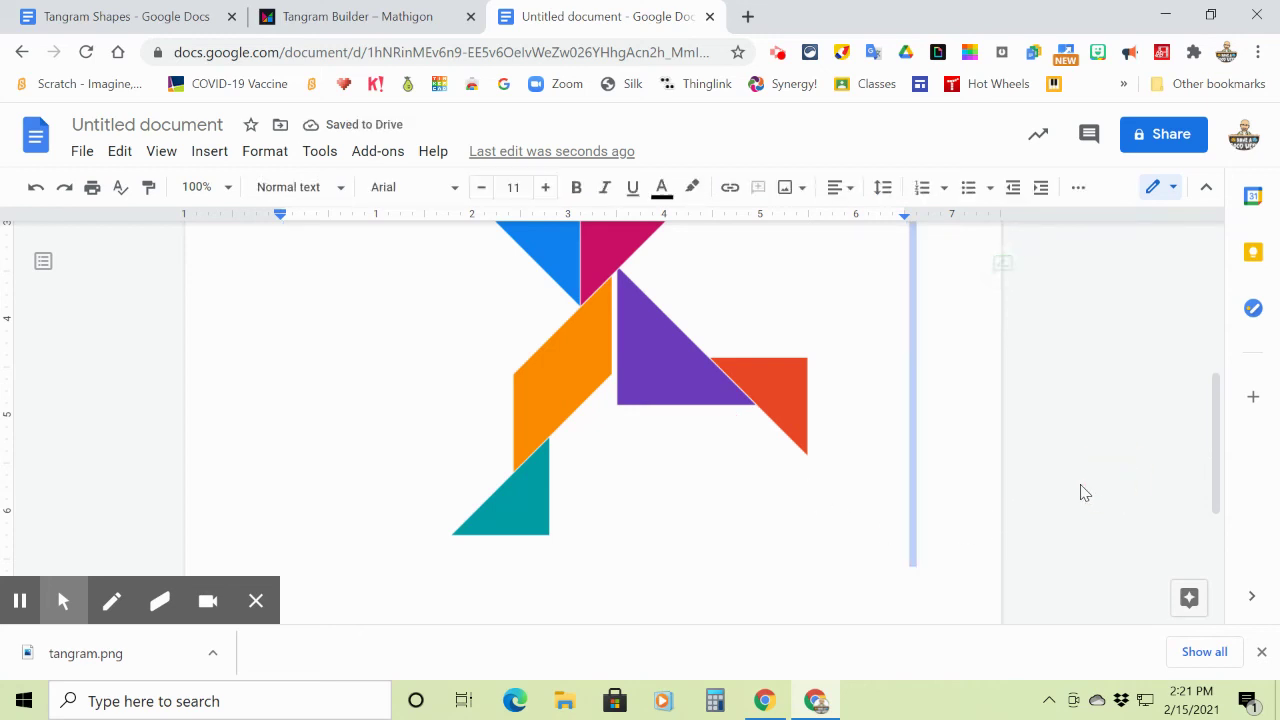
pyautogui.scroll(6, 1097, 434)
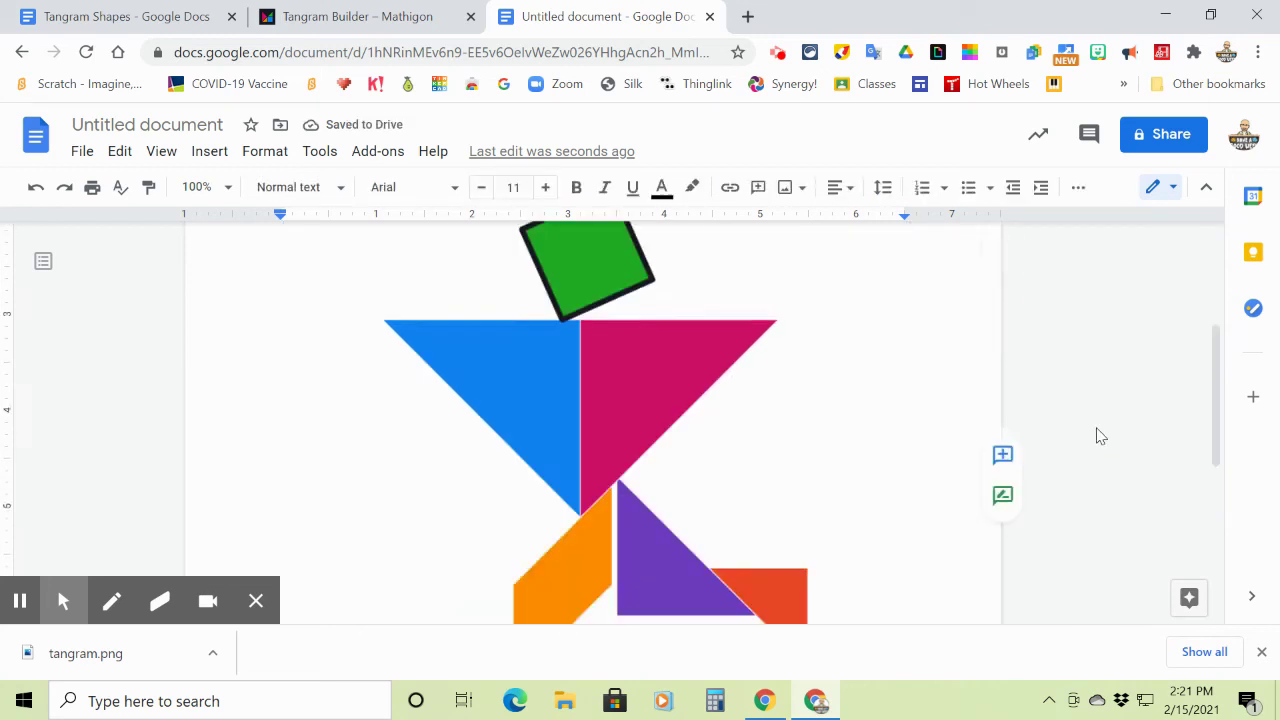
pyautogui.click(121, 127)
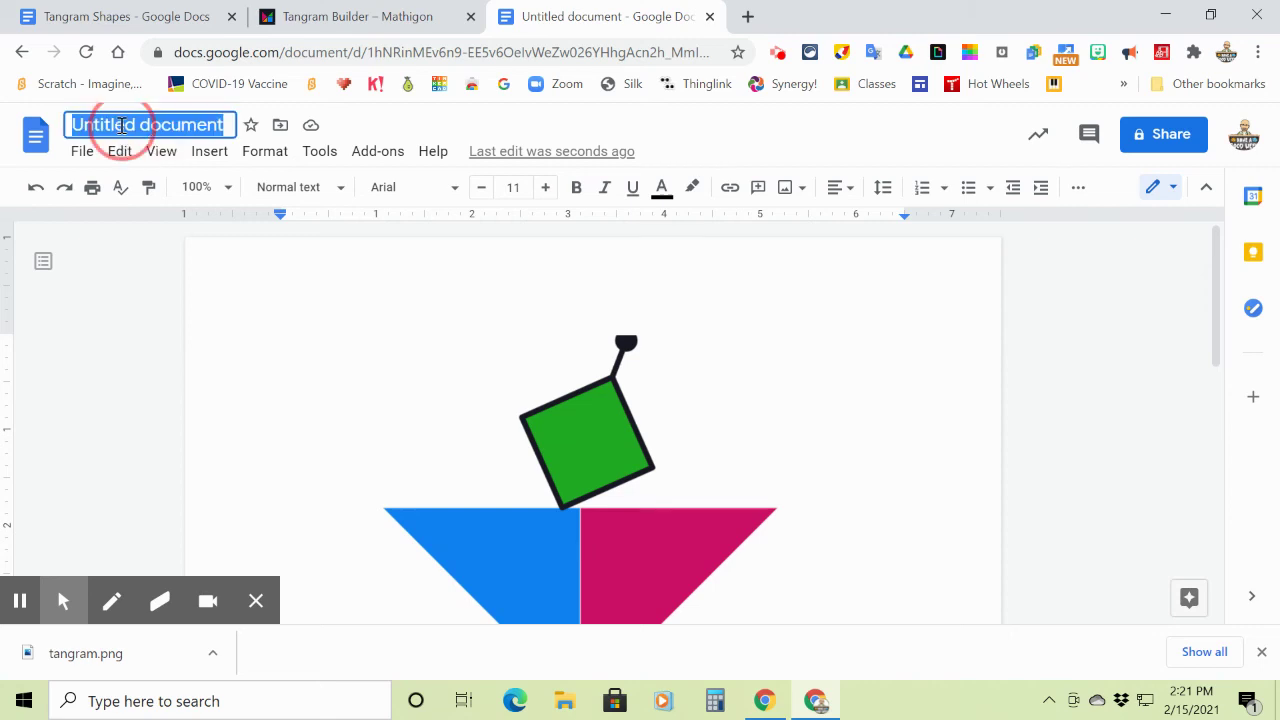
pyautogui.write('T')
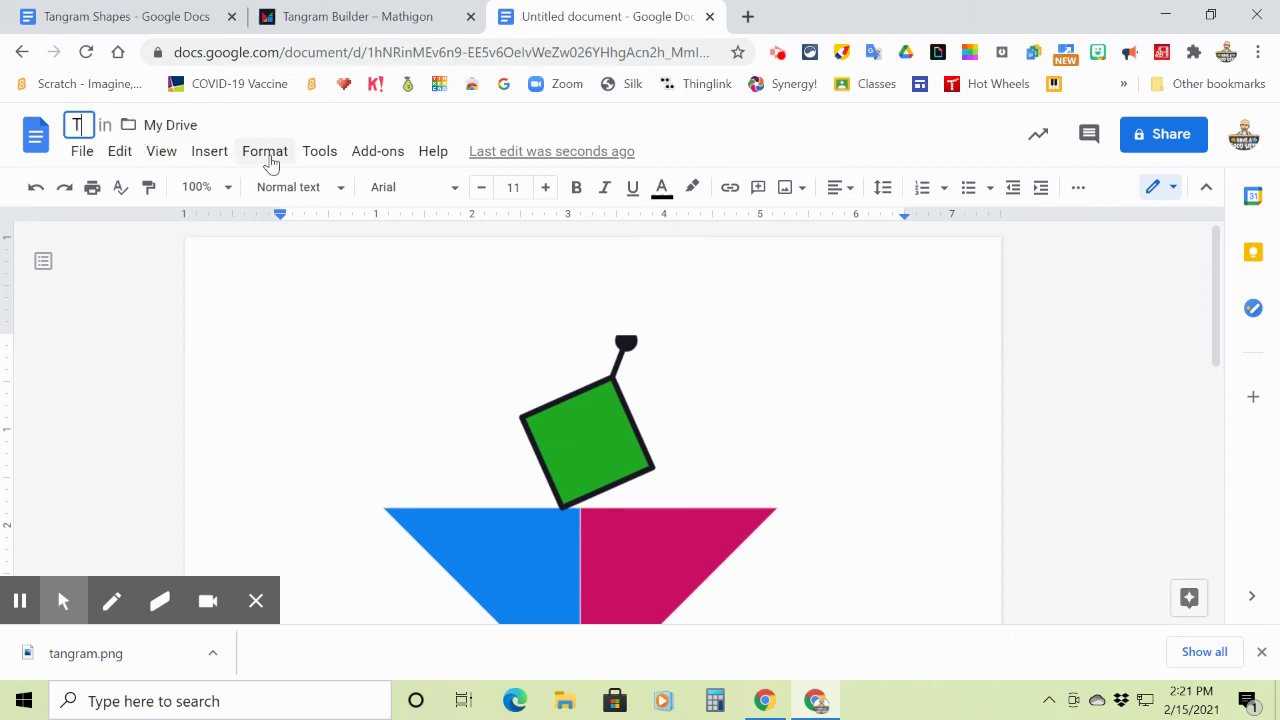
pyautogui.write('angram')
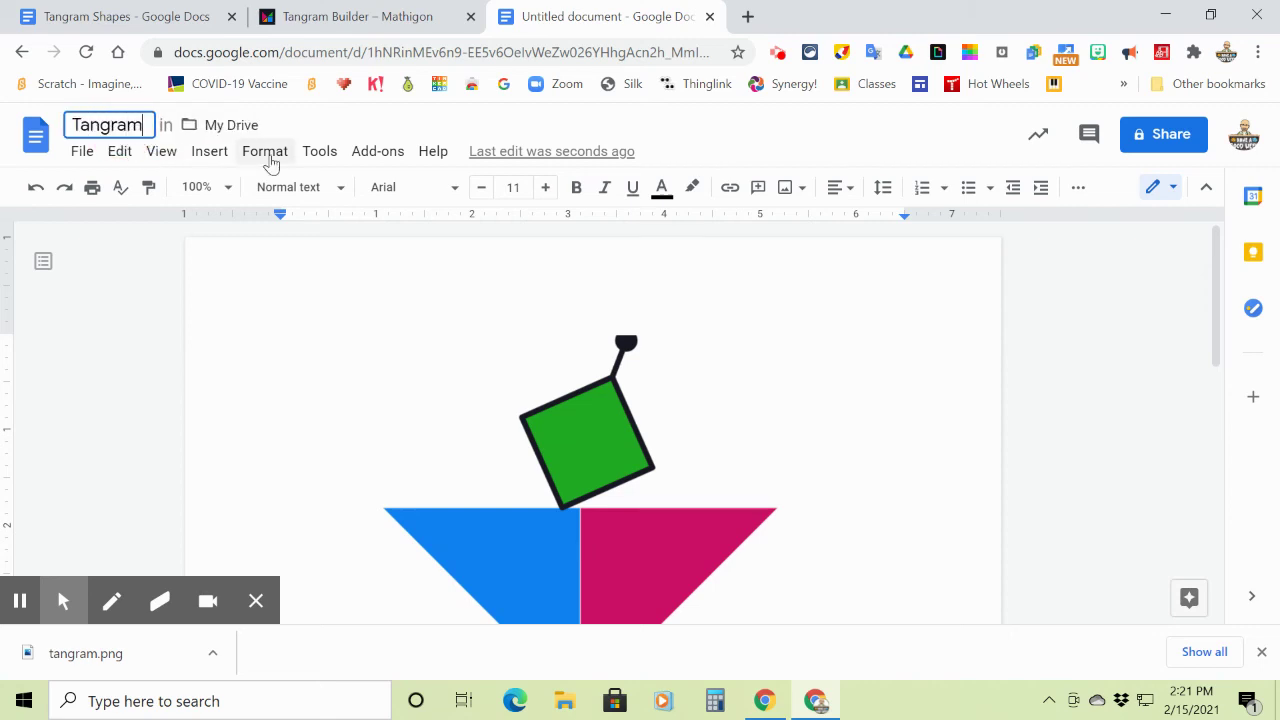
pyautogui.write('s')
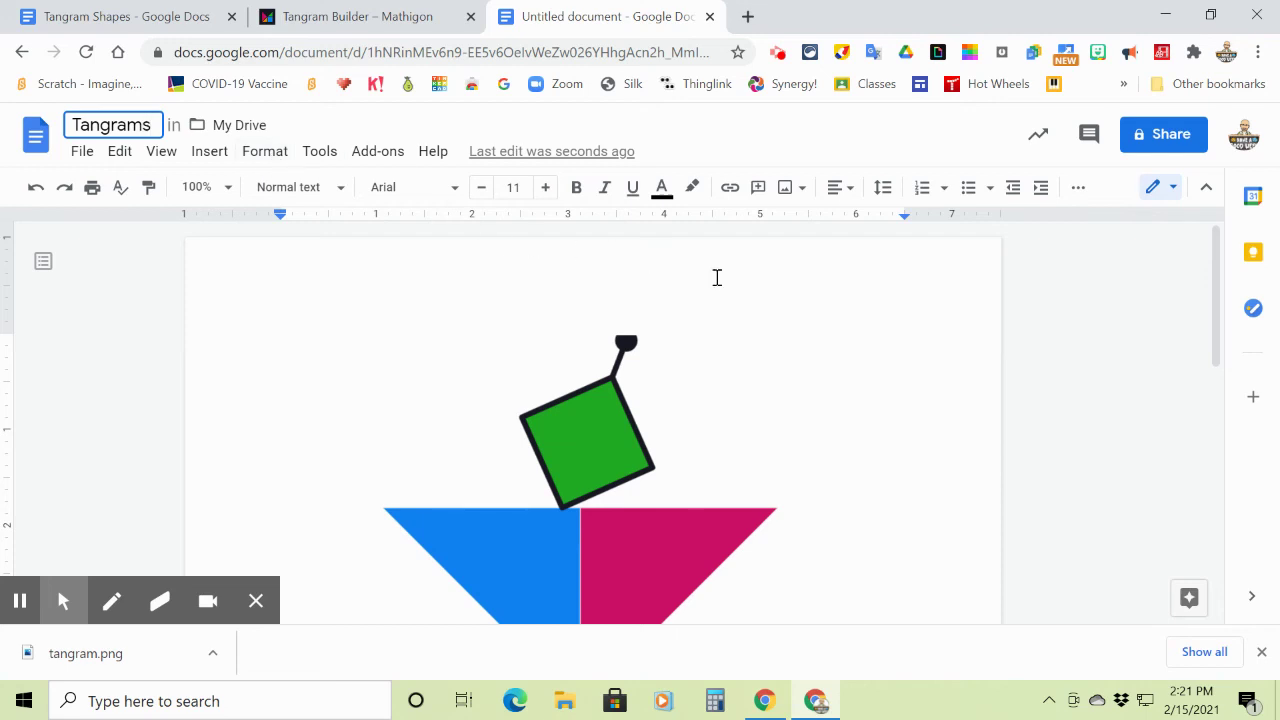
pyautogui.press('Return')
pyautogui.scroll(-4, 832, 373)
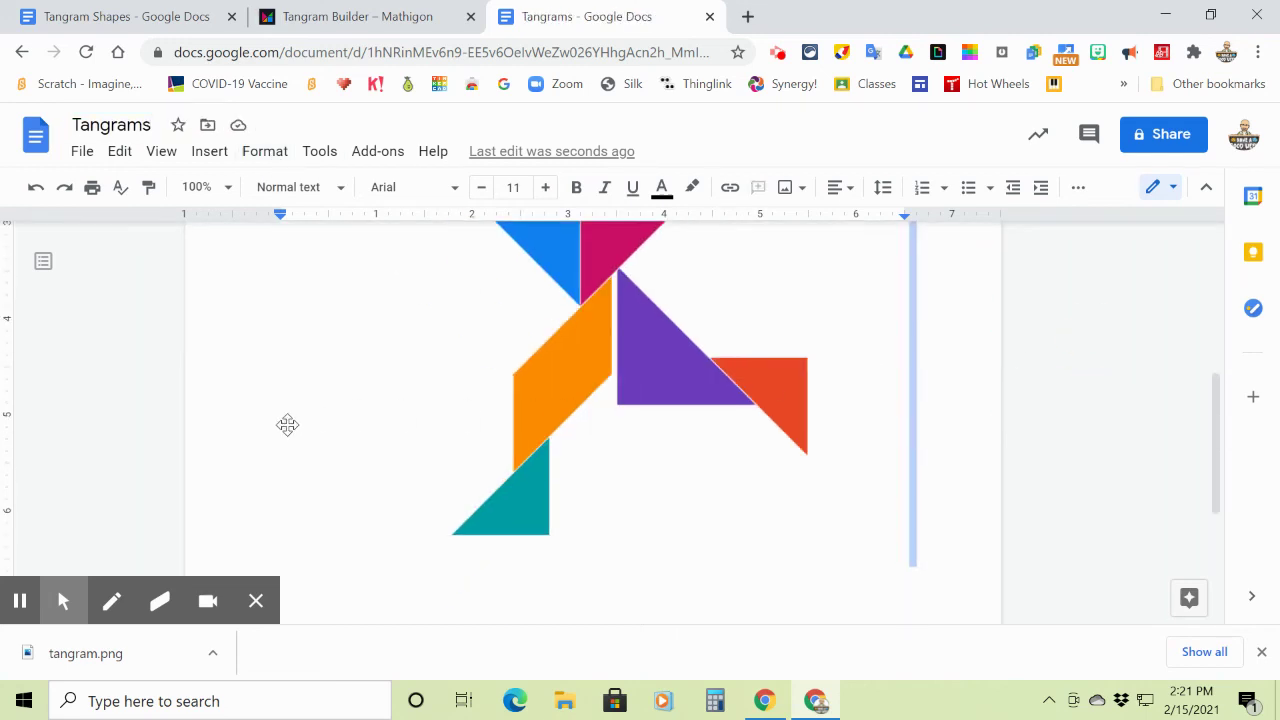
pyautogui.click(960, 424)
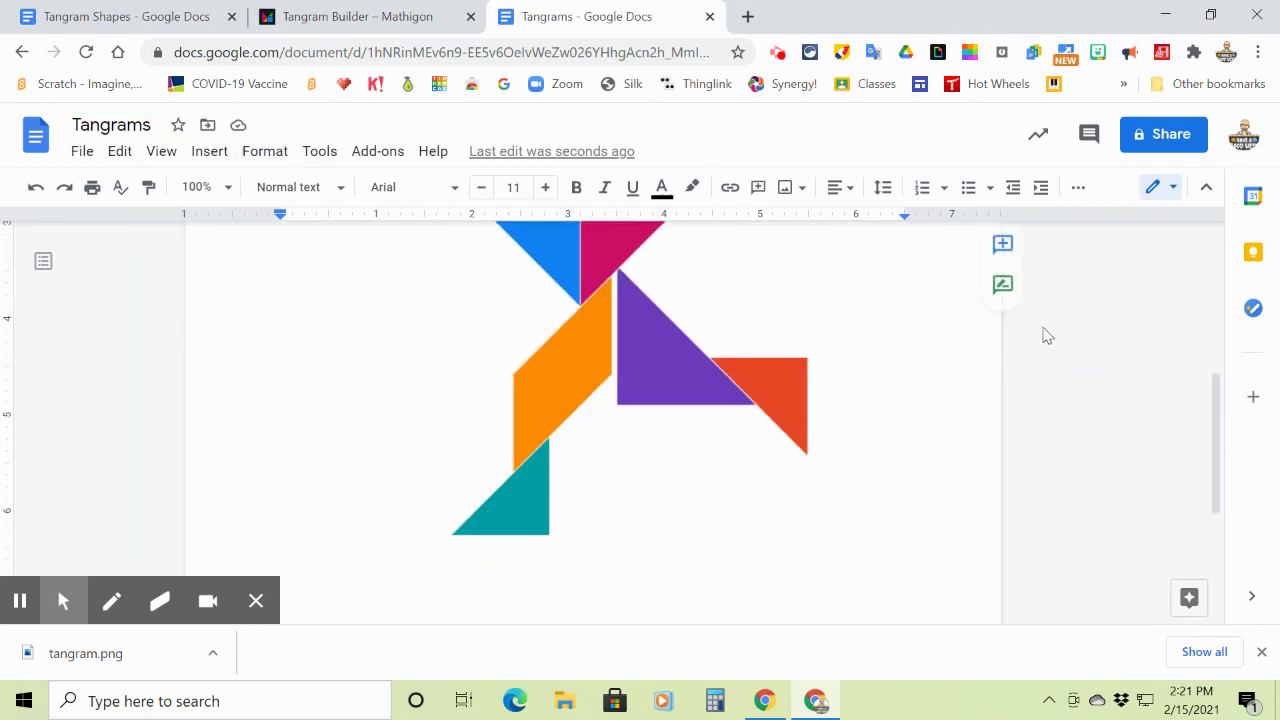
# Back in Tangram Builder, browse the Advanced and then Animals shape categories
pyautogui.click(345, 22)
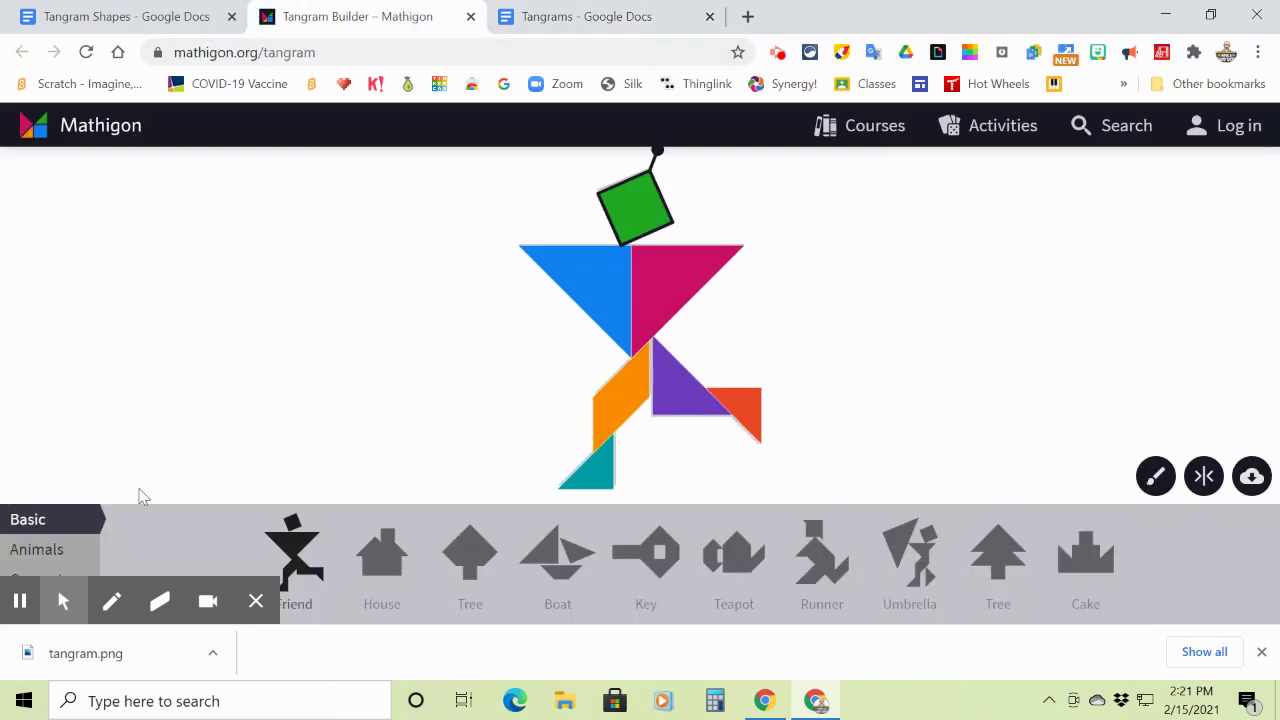
pyautogui.click(255, 602)
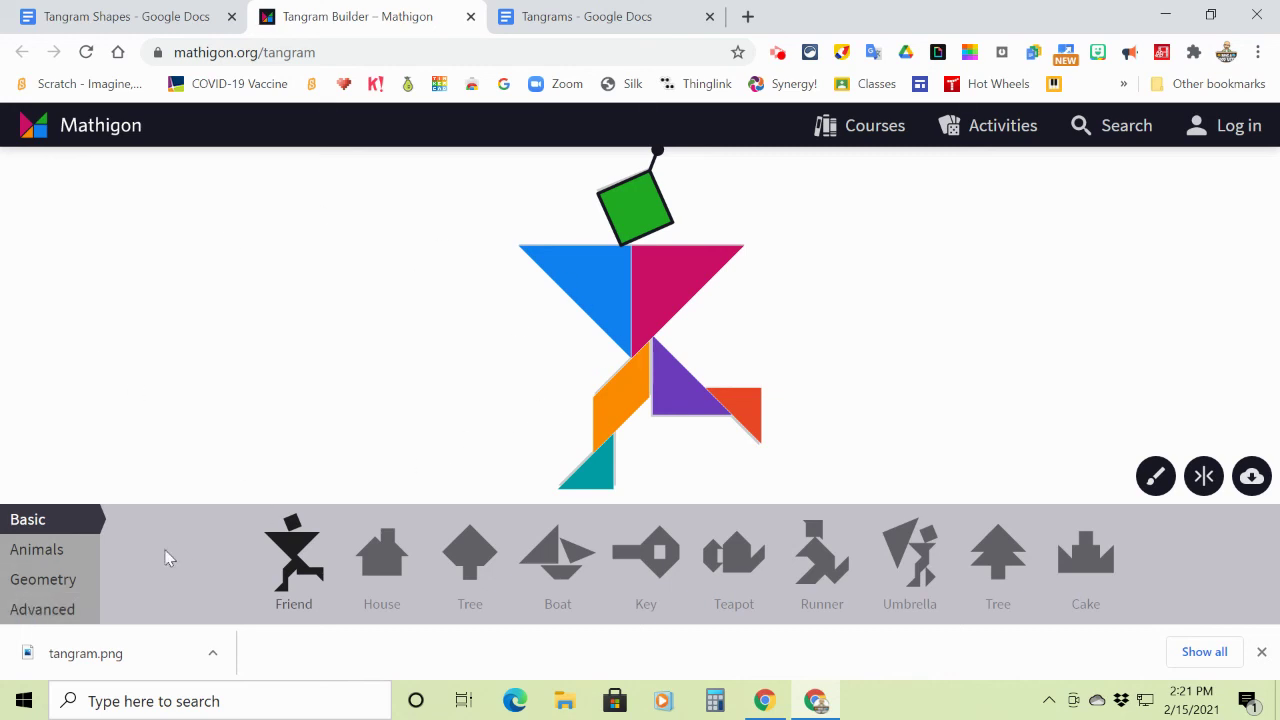
pyautogui.click(48, 607)
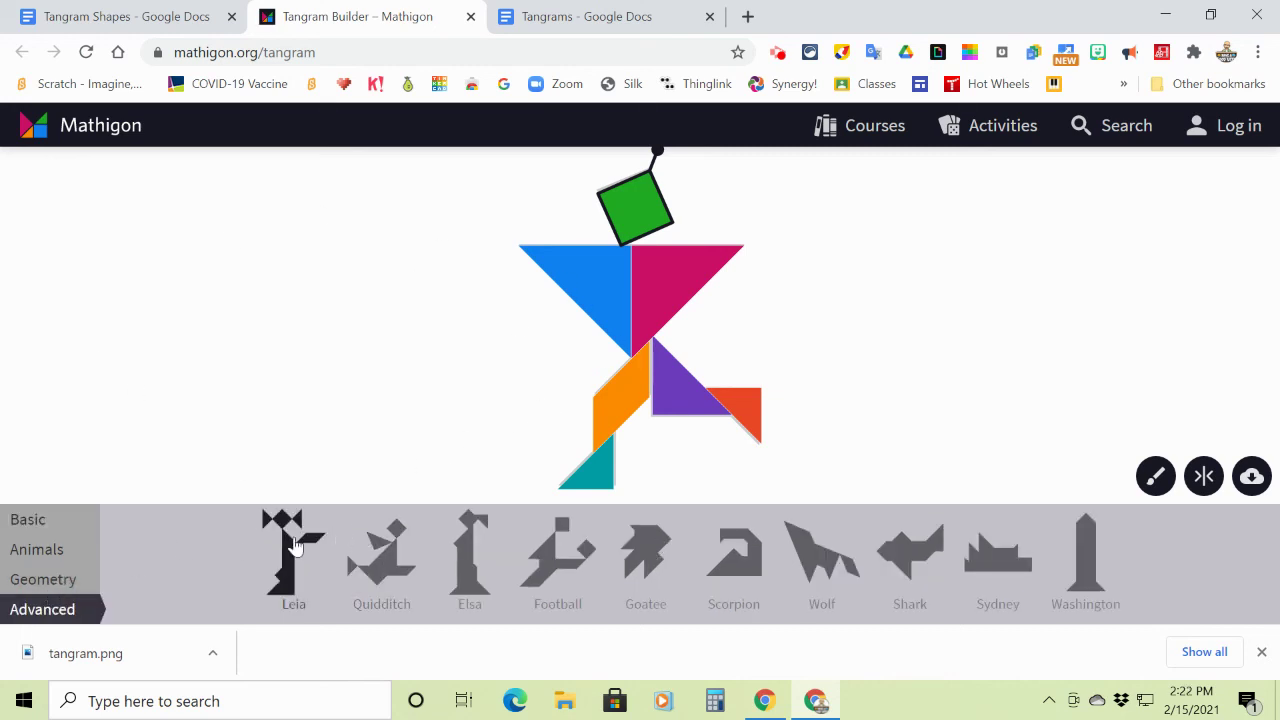
pyautogui.click(45, 550)
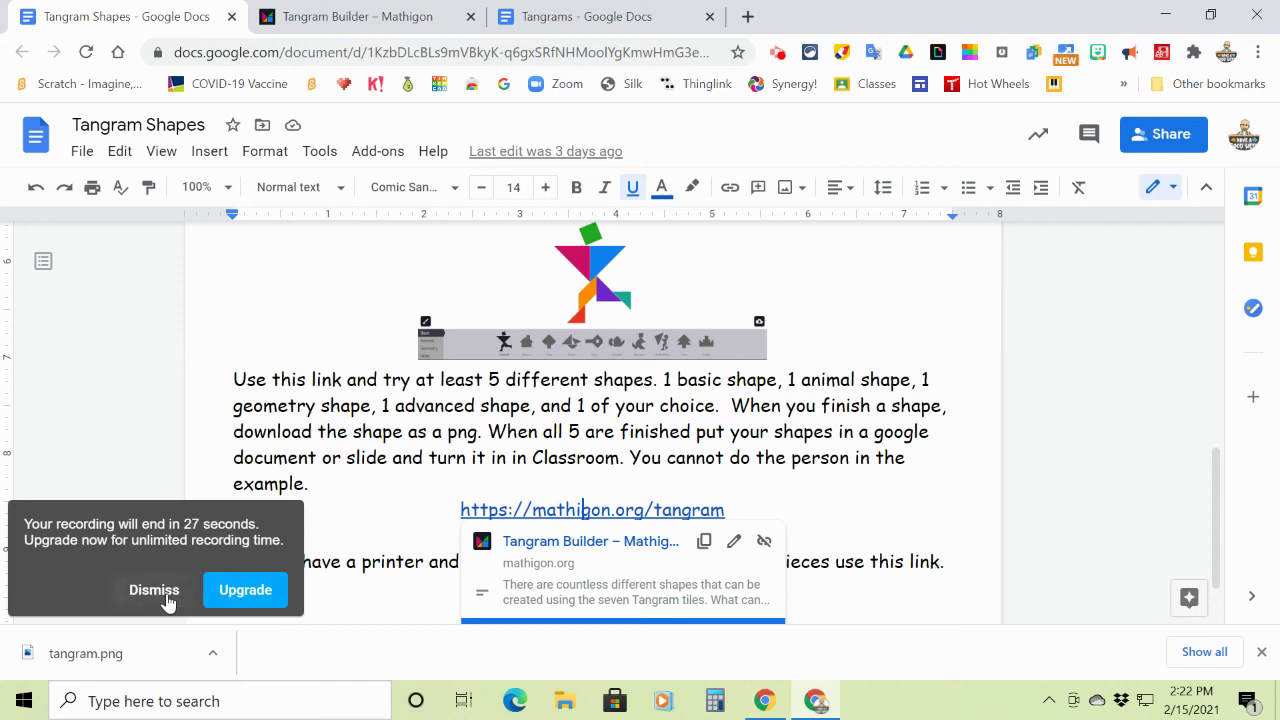
# Dismiss the recording-limit popup on the Tangram Shapes document showing the mathigon.org/tangram link
pyautogui.click(154, 590)
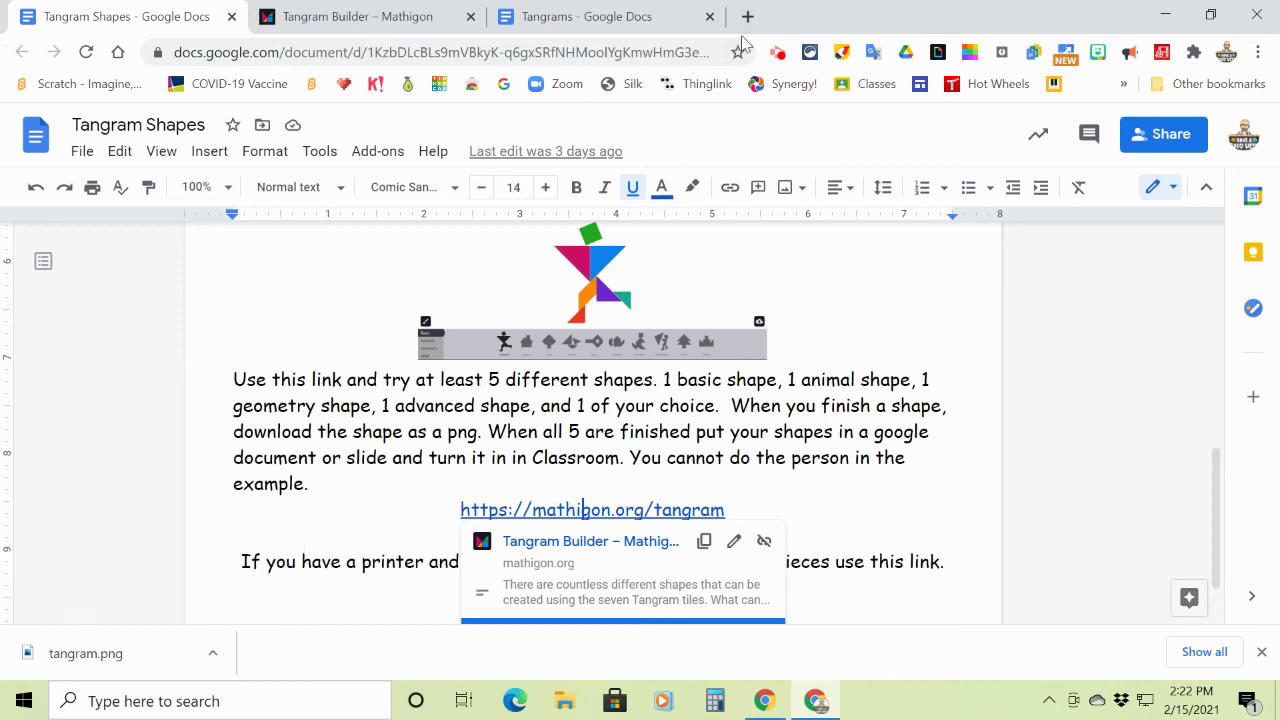